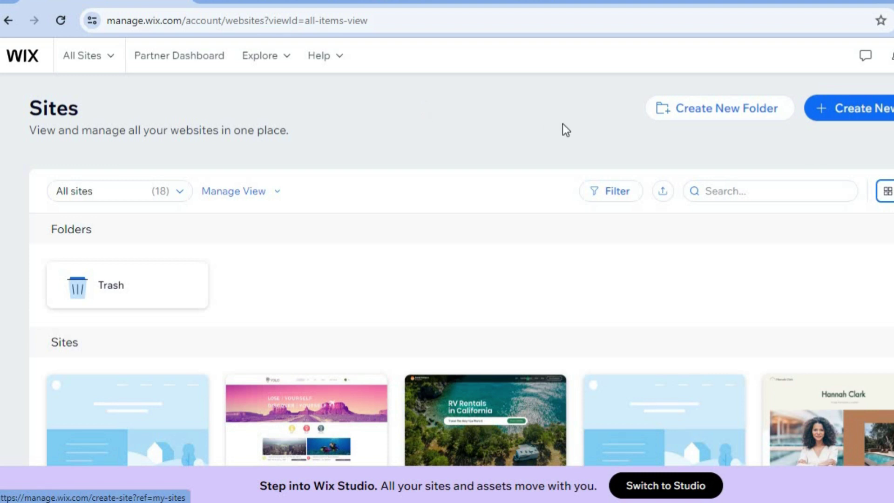
# - Start a new site on the Wix Editor instead of Wix Studio and go to the website type question
pyautogui.click(835, 108)
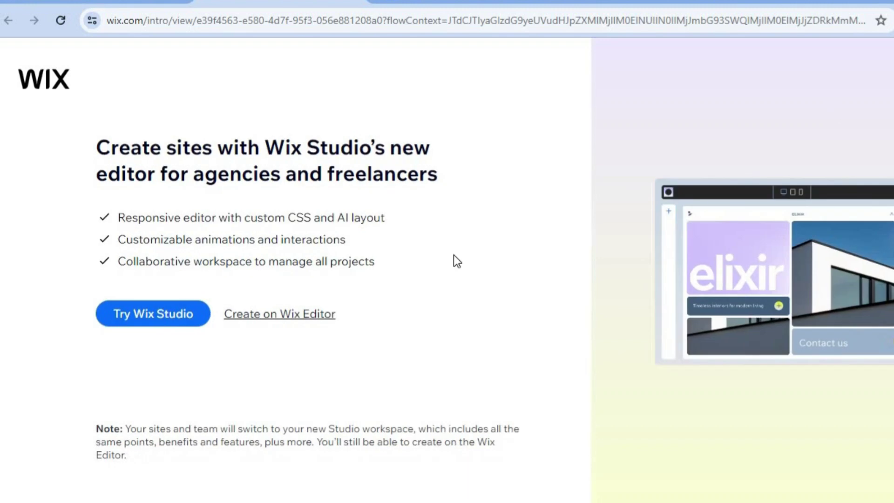
pyautogui.click(288, 319)
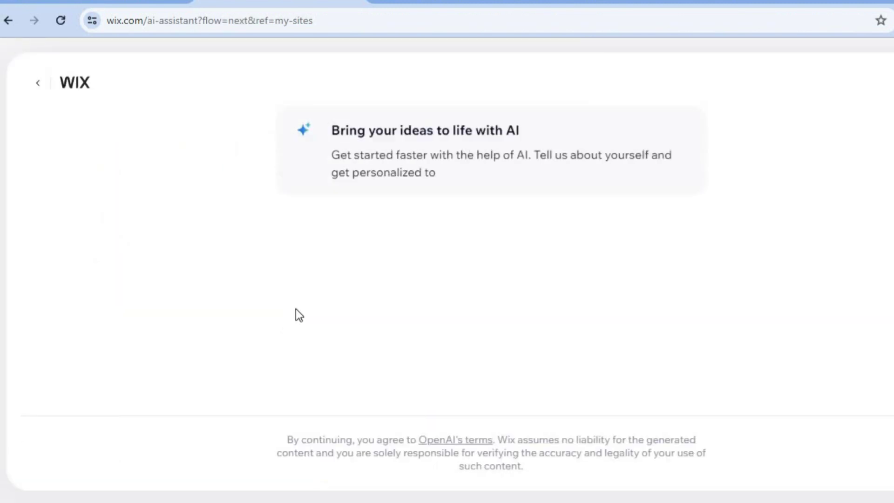
pyautogui.click(458, 204)
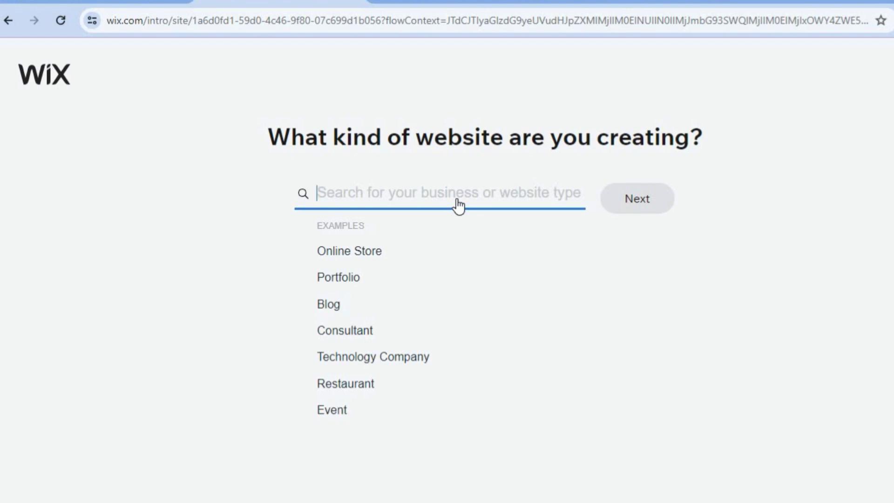
# - Search the website types for catering, choose Catering Service and continue
pyautogui.write('CAR')
pyautogui.press('BackSpace')
pyautogui.write('TER')
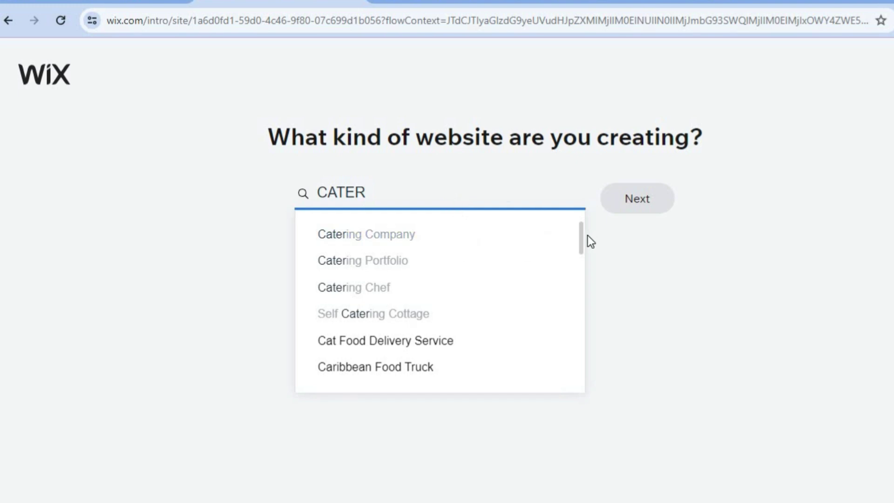
pyautogui.moveTo(579, 234); pyautogui.dragTo(579, 238)
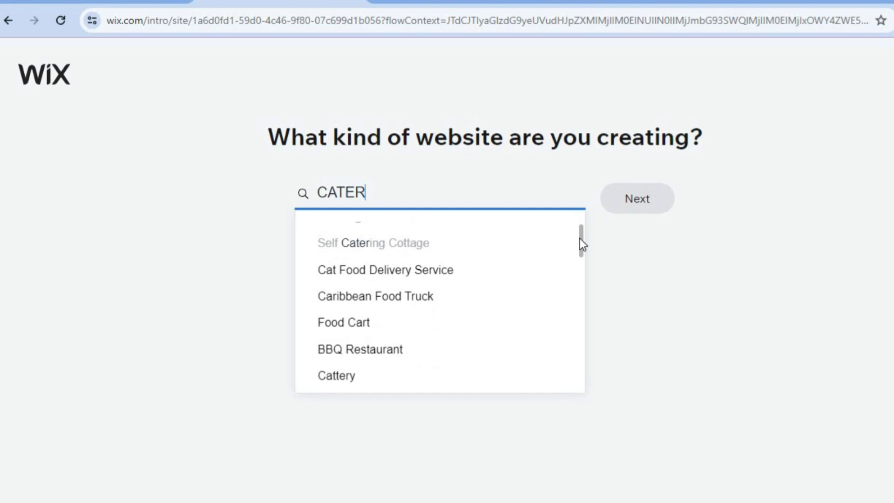
pyautogui.scroll(2, 573, 225)
pyautogui.write('ING')
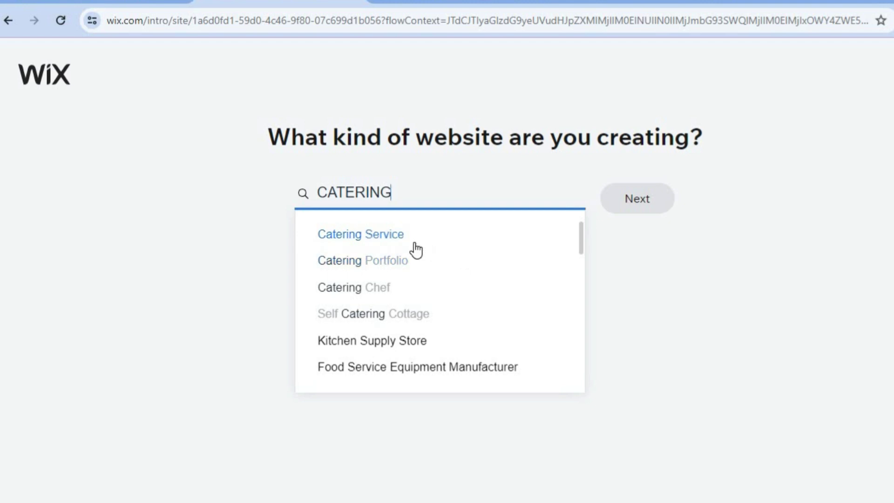
pyautogui.click(414, 243)
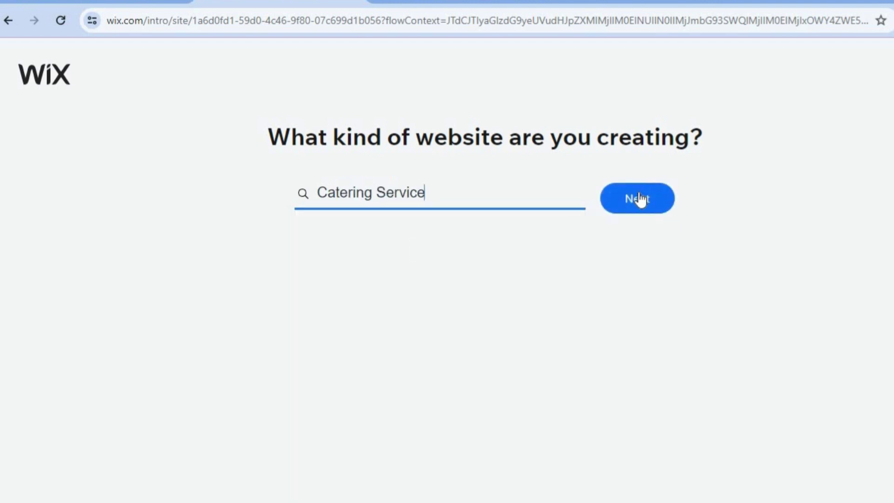
pyautogui.click(639, 200)
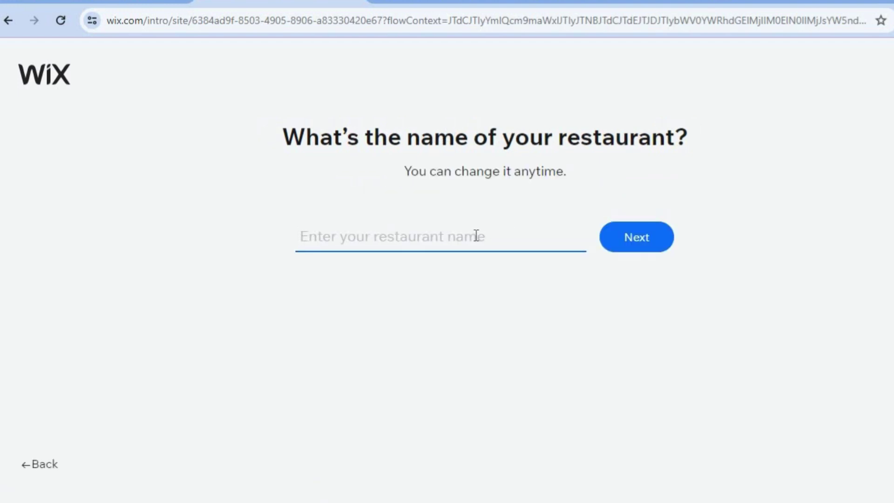
# - Enter the restaurant's name and continue to the next setup question
pyautogui.write('J')
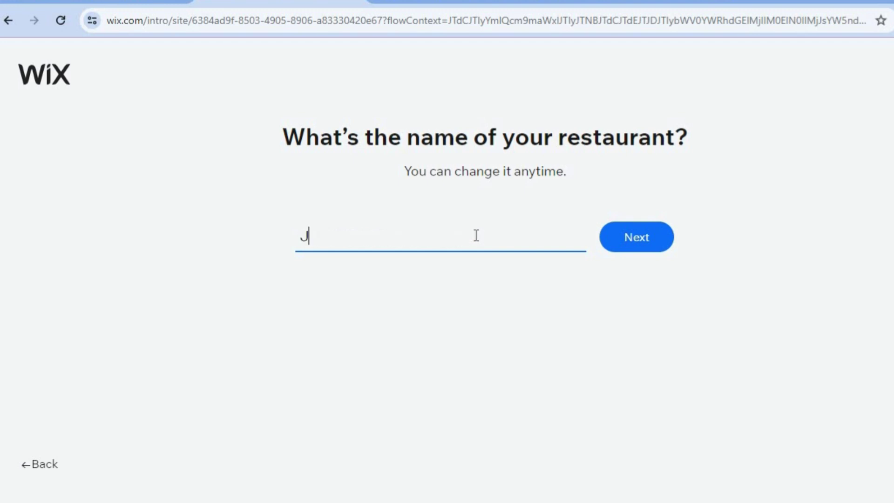
pyautogui.write('ASON TEST')
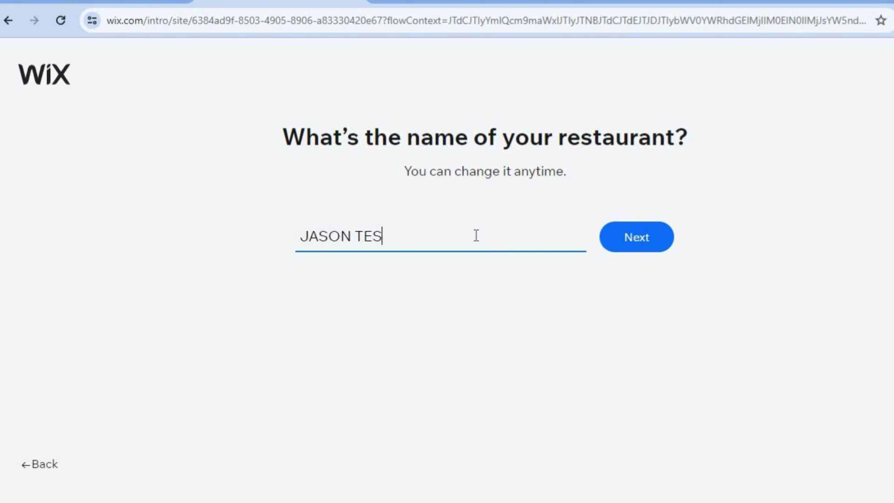
pyautogui.click(638, 241)
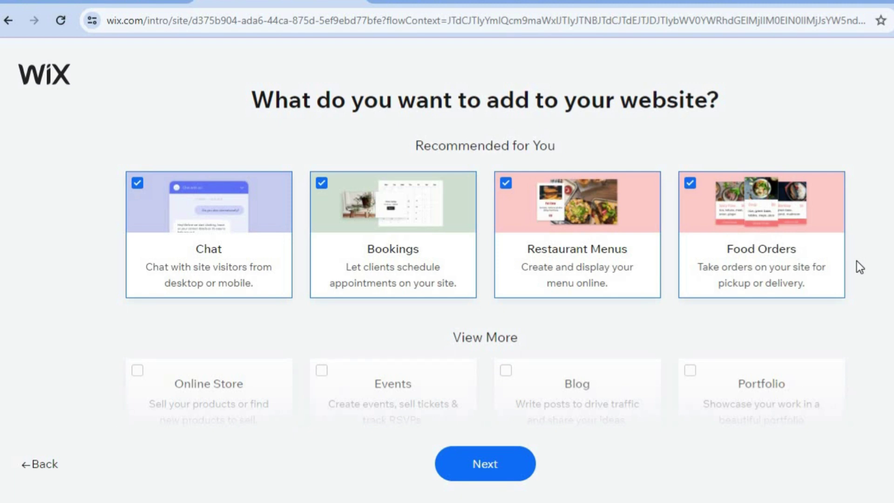
# - Review the optional site features, keep the recommended Chat, Bookings, Restaurant Menus and Food Orders, and continue
pyautogui.scroll(-1, 859, 266)
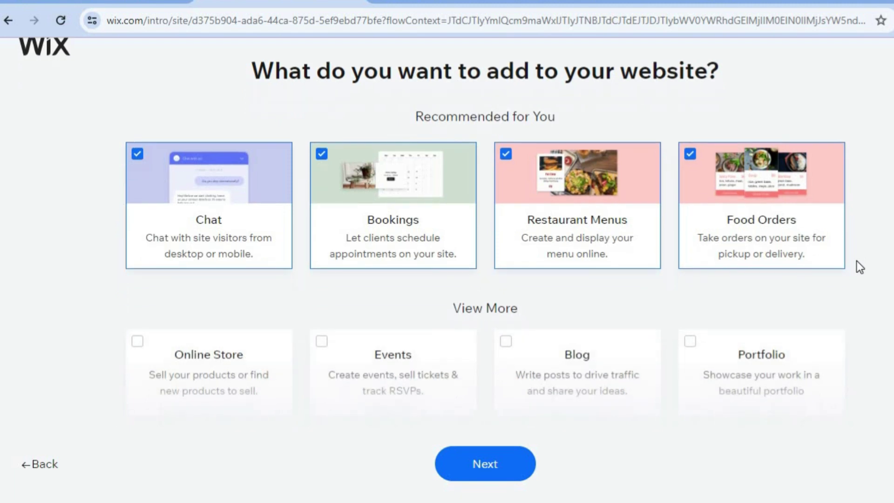
pyautogui.scroll(-2, 859, 266)
pyautogui.scroll(-5, 859, 266)
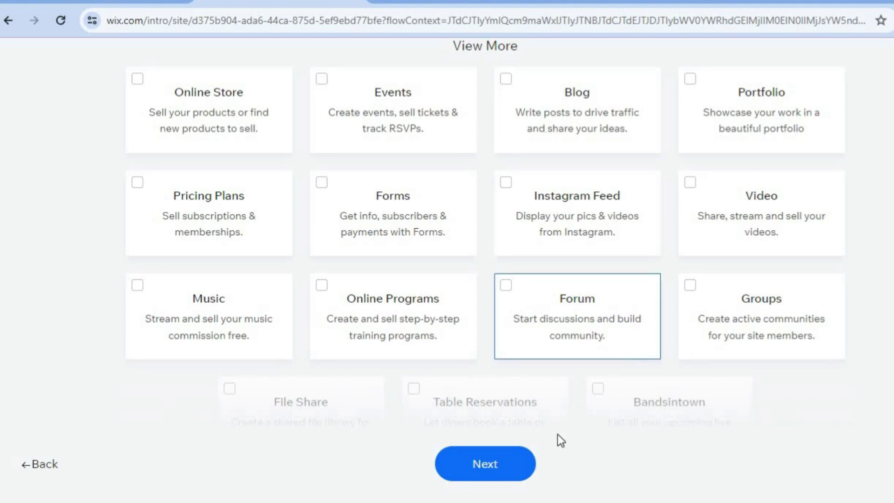
pyautogui.click(508, 468)
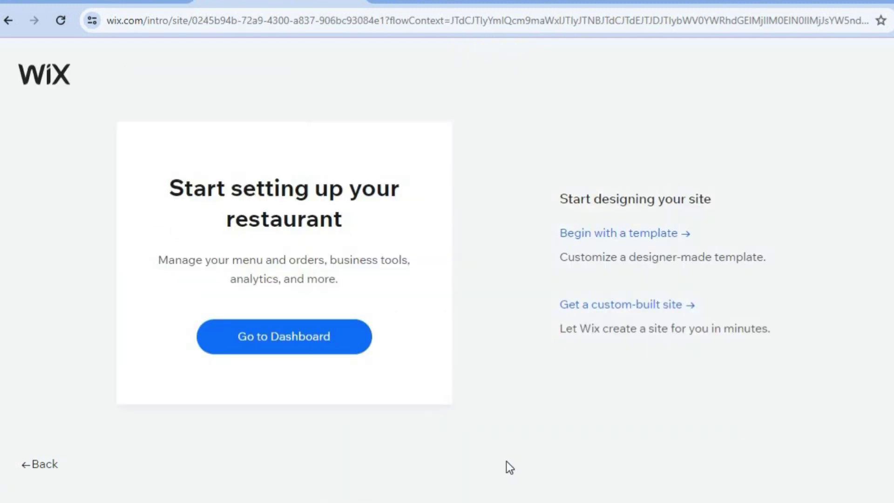
# - Begin with a template, browse the Catering Service designs and open the Ambrosia Catering Company template for editing
pyautogui.click(599, 240)
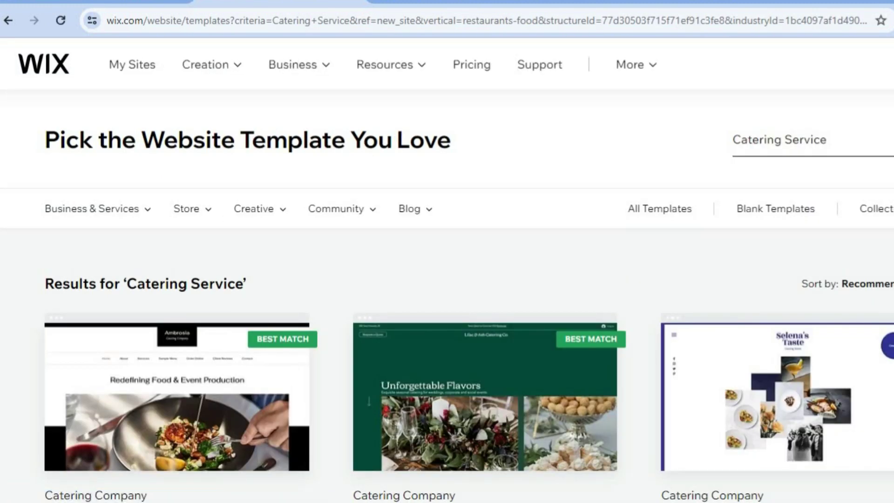
pyautogui.scroll(-3, 447, 270)
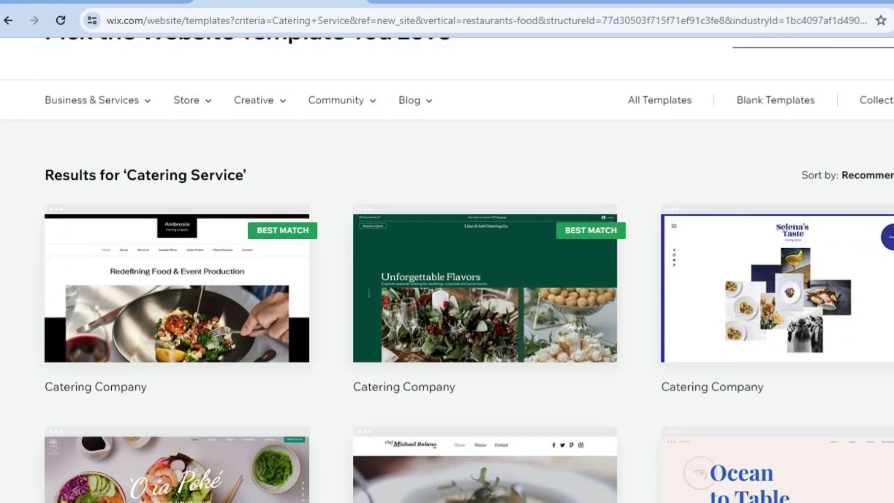
pyautogui.scroll(-2, 446, 270)
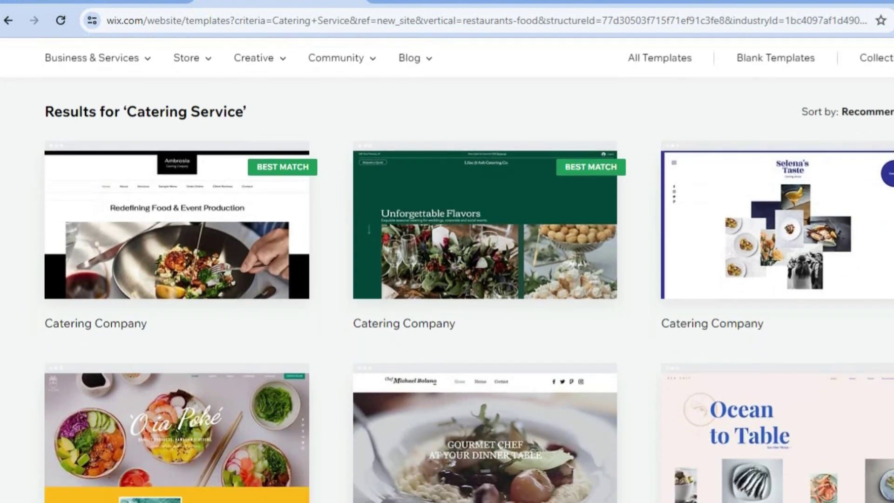
pyautogui.scroll(-3, 447, 270)
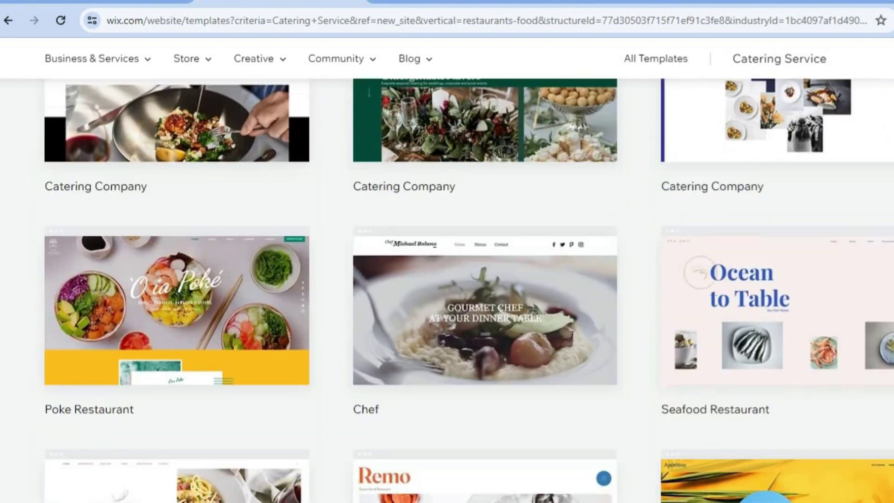
pyautogui.scroll(-3, 447, 270)
pyautogui.scroll(6, 447, 270)
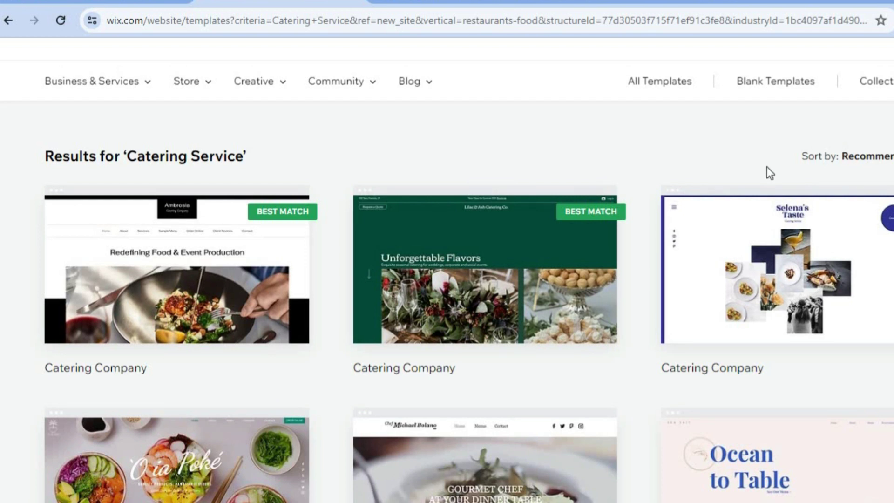
pyautogui.moveTo(277, 281)
pyautogui.moveTo(269, 265)
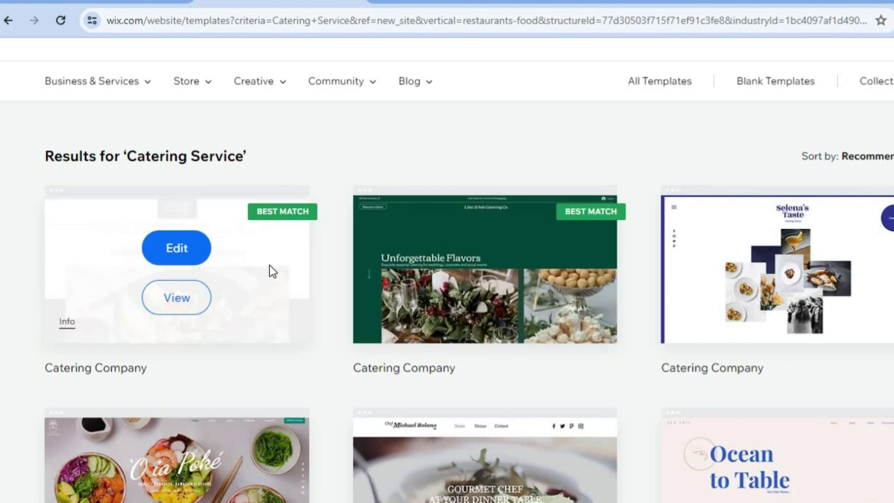
pyautogui.click(161, 258)
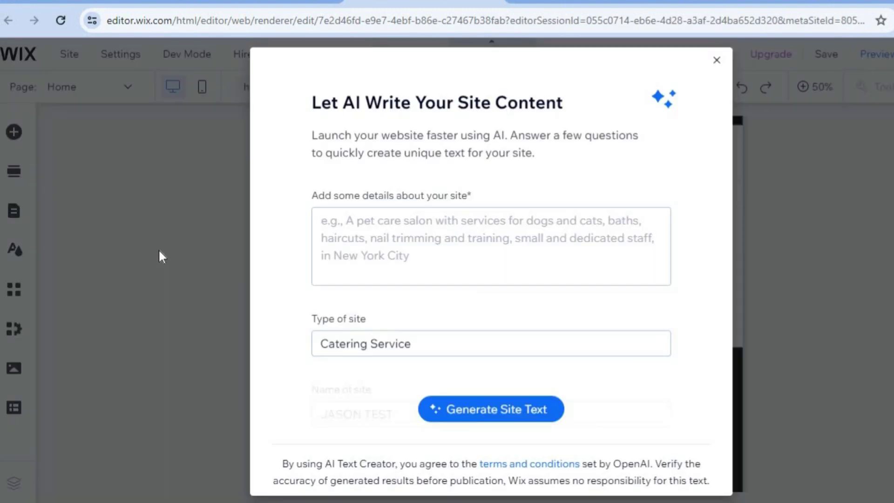
# - Dismiss the AI site content dialog and look over the home page at 100% zoom
pyautogui.click(381, 236)
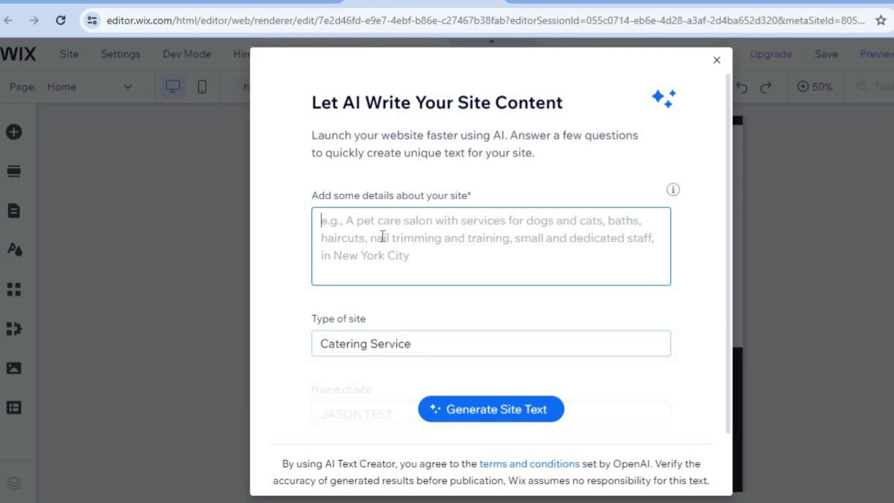
pyautogui.click(720, 59)
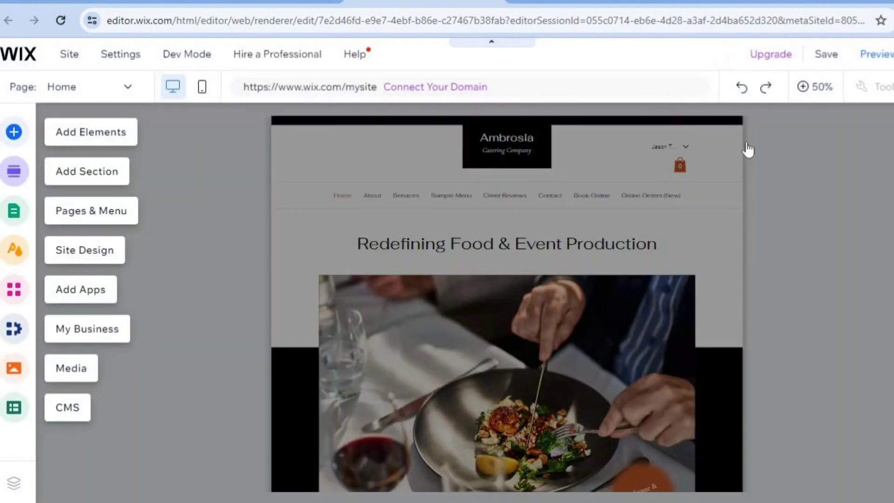
pyautogui.click(808, 96)
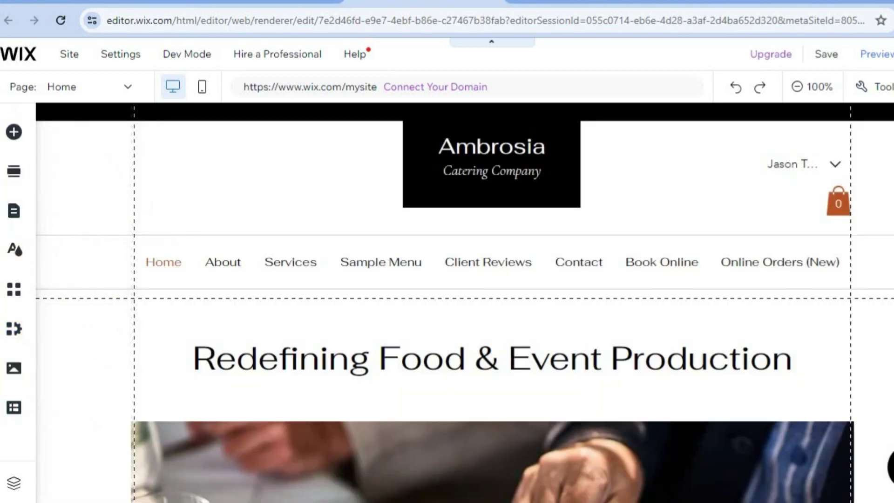
pyautogui.scroll(-10, 464, 303)
pyautogui.scroll(-10, 465, 302)
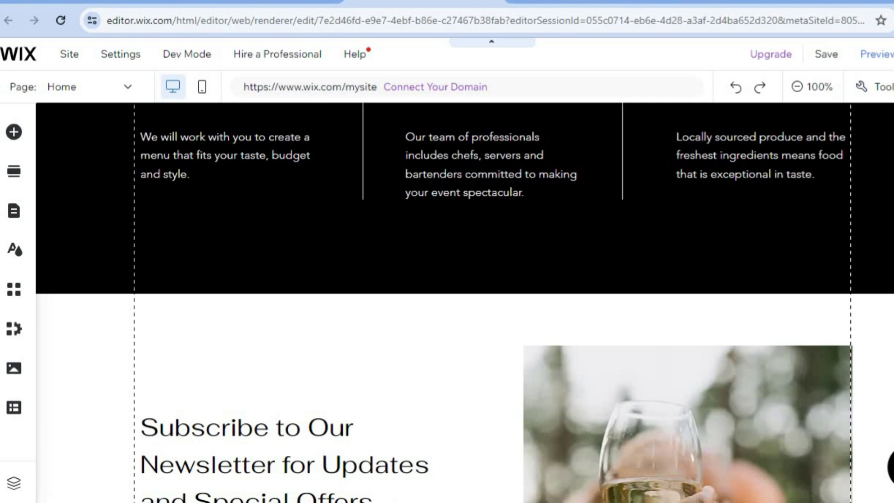
pyautogui.scroll(10, 464, 303)
pyautogui.scroll(5, 464, 302)
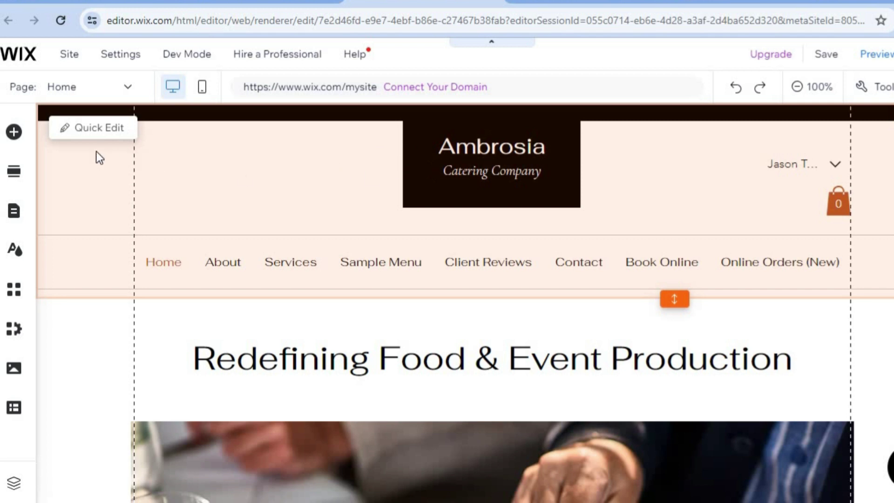
# - Use Quick Edit on the header to replace the brand name above "Catering Company" with the owner's first name
pyautogui.click(91, 135)
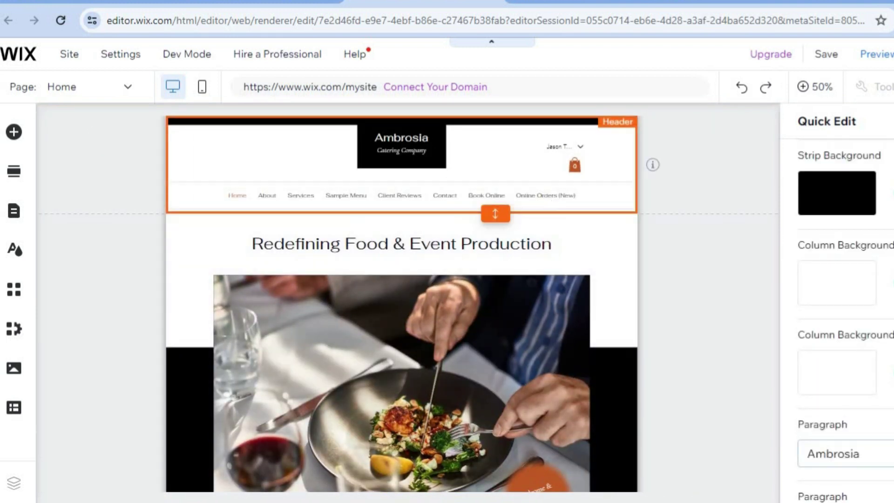
pyautogui.scroll(-5, 851, 229)
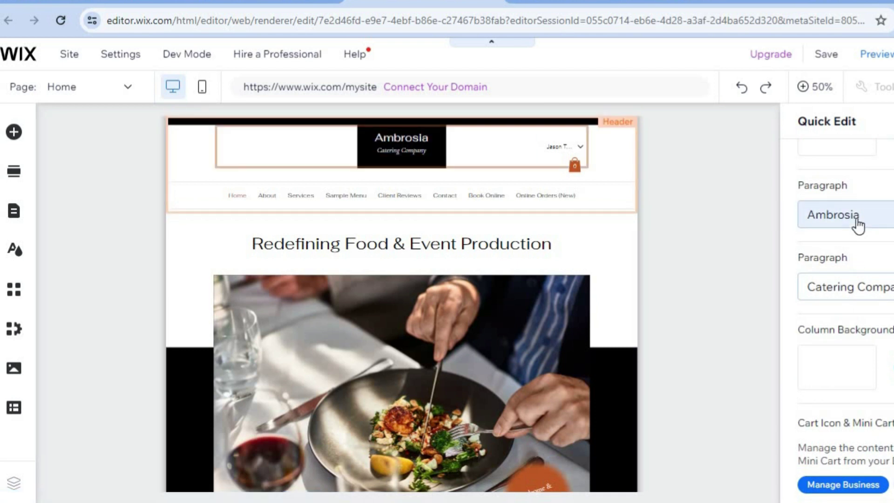
pyautogui.click(858, 226)
pyautogui.write('J')
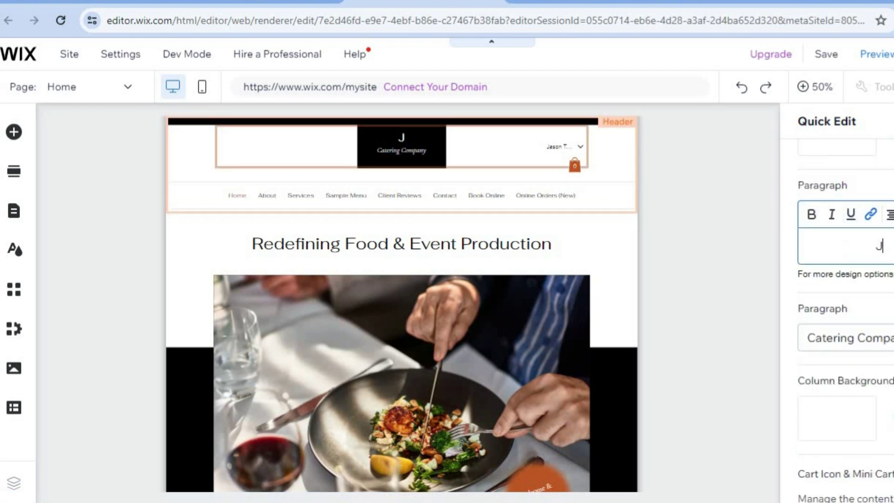
pyautogui.write('ASON')
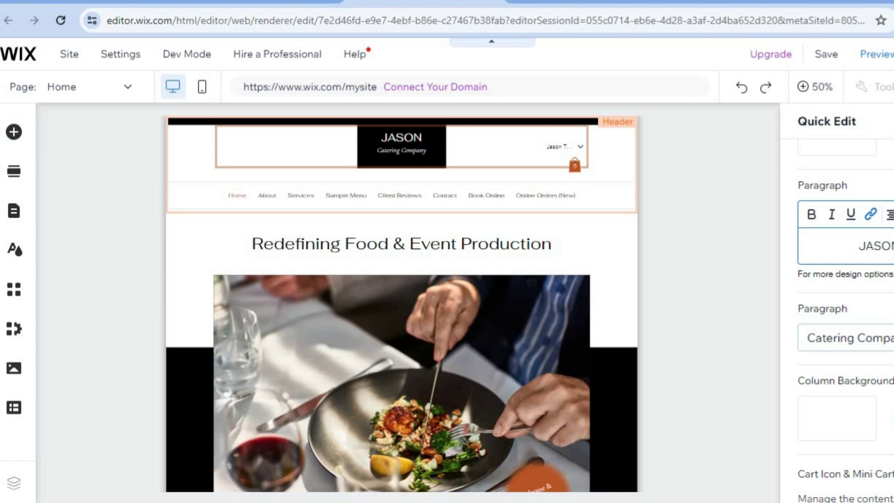
pyautogui.scroll(-5, 845, 316)
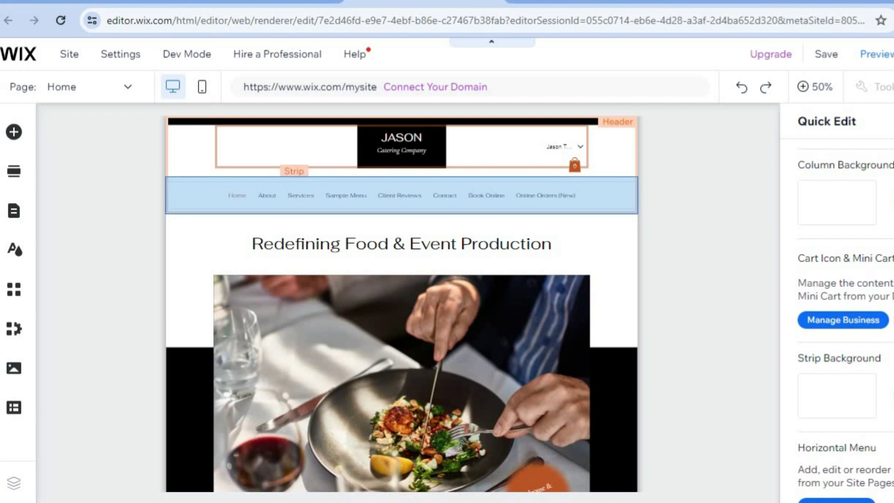
pyautogui.scroll(5, 838, 317)
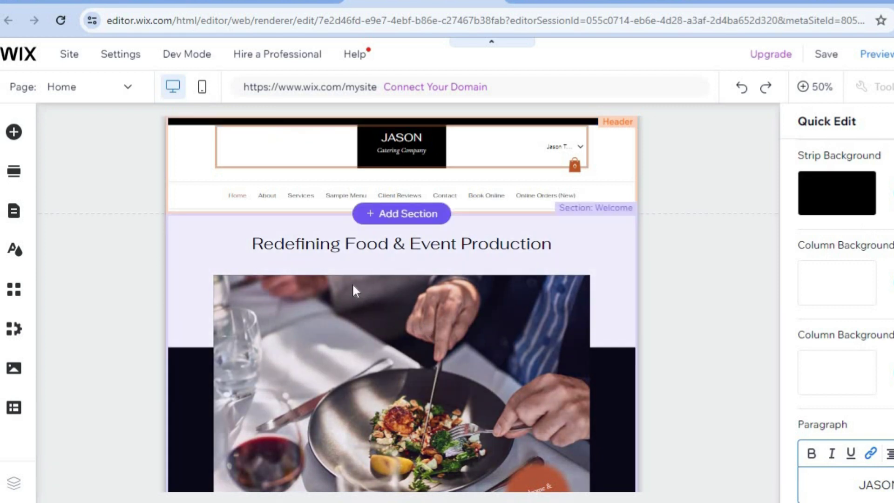
# - Select the Welcome section and examine its editable backgrounds, titles and paragraphs in Quick Edit
pyautogui.click(434, 282)
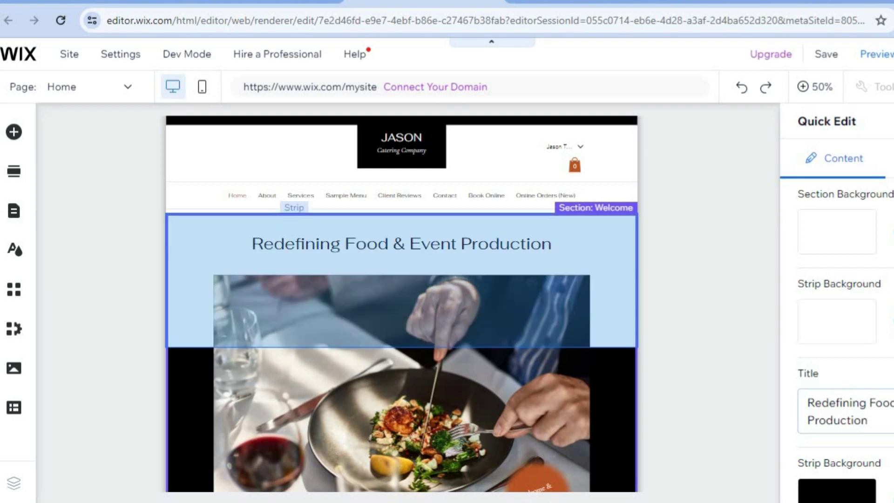
pyautogui.scroll(-2, 838, 316)
pyautogui.scroll(-4, 838, 317)
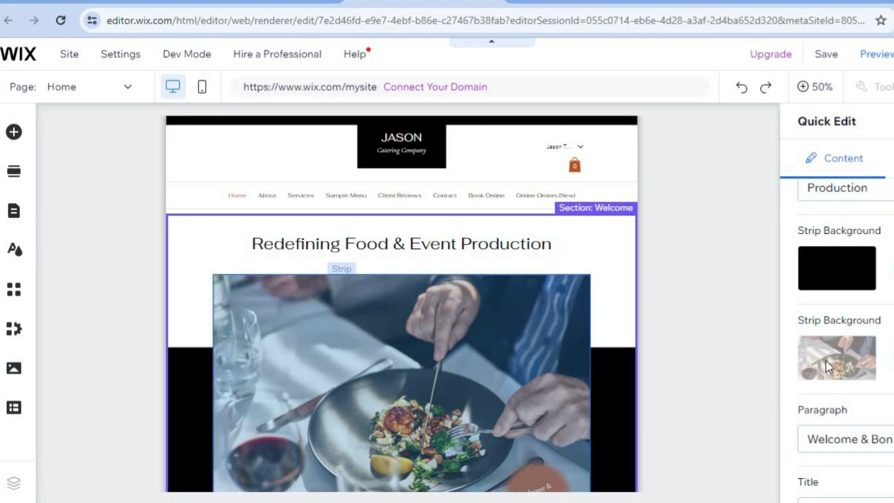
pyautogui.scroll(-6, 838, 317)
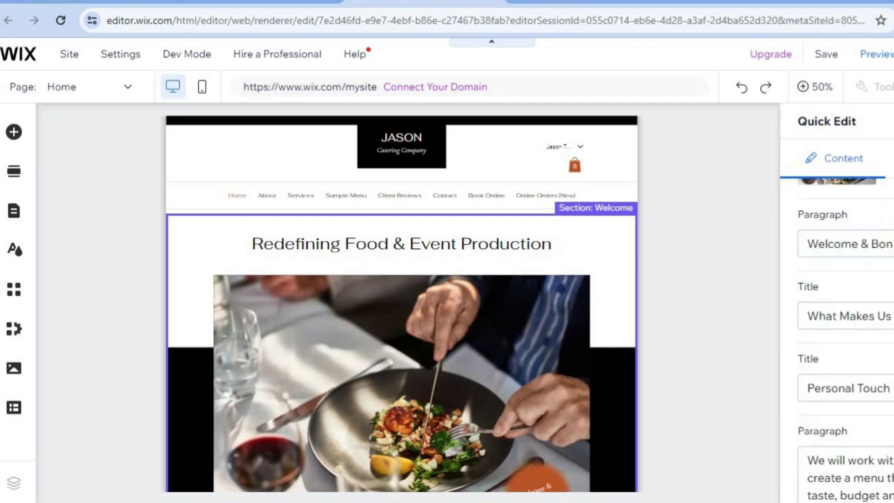
# - Examine the remaining titles and paragraphs of the Welcome section in Quick Edit, down to Unmatched Quality, and close it
pyautogui.scroll(-2, 858, 383)
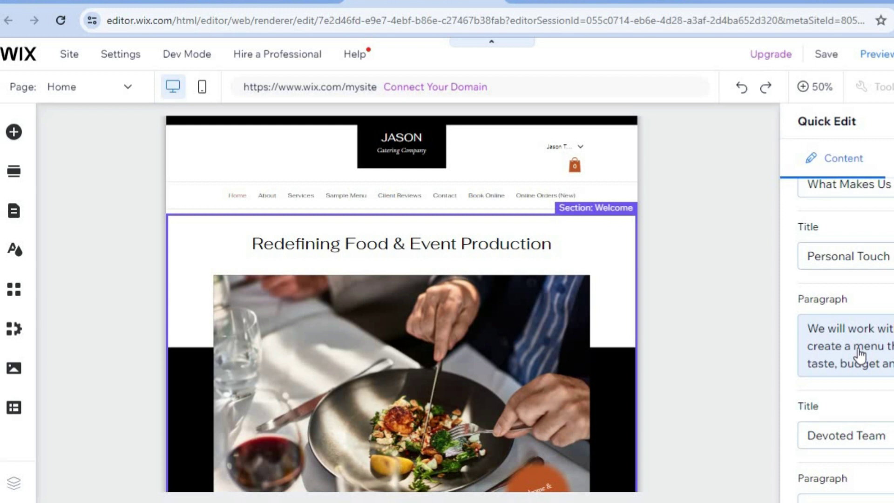
pyautogui.scroll(-7, 868, 266)
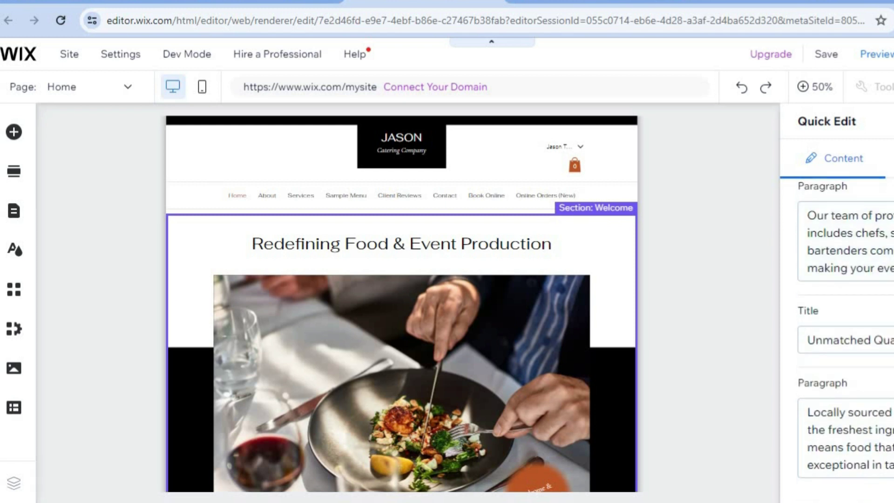
pyautogui.click(730, 186)
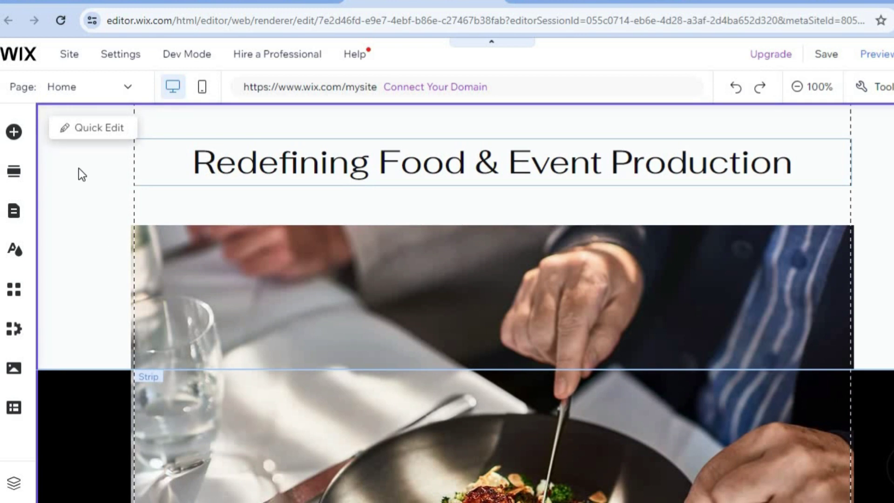
# - View the Decorative category of the elements that can be added to the page, and close the collection without adding any
pyautogui.click(14, 132)
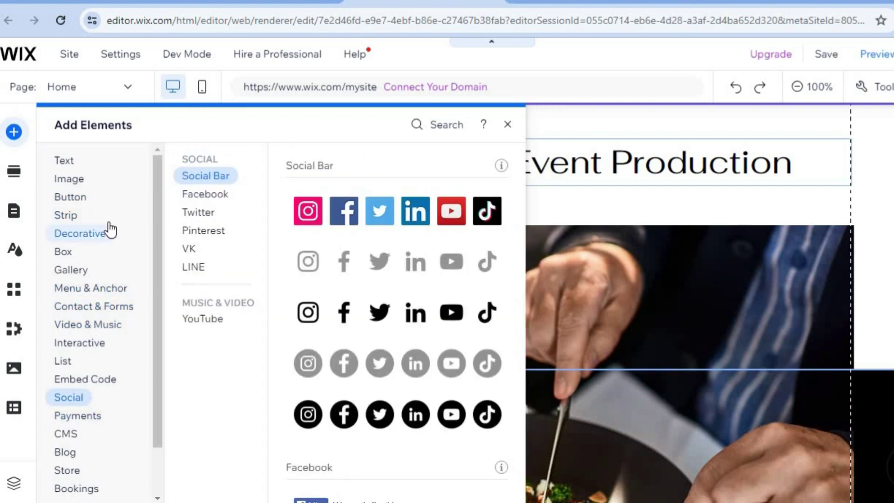
pyautogui.click(93, 232)
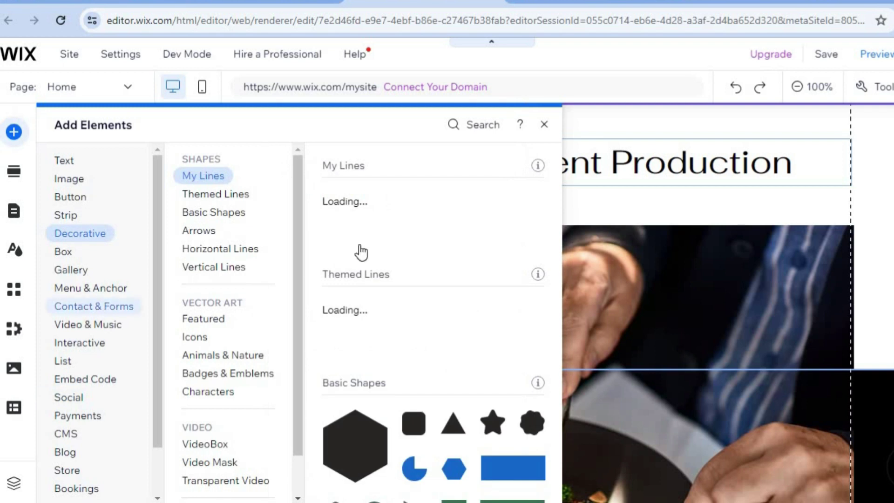
pyautogui.click(544, 125)
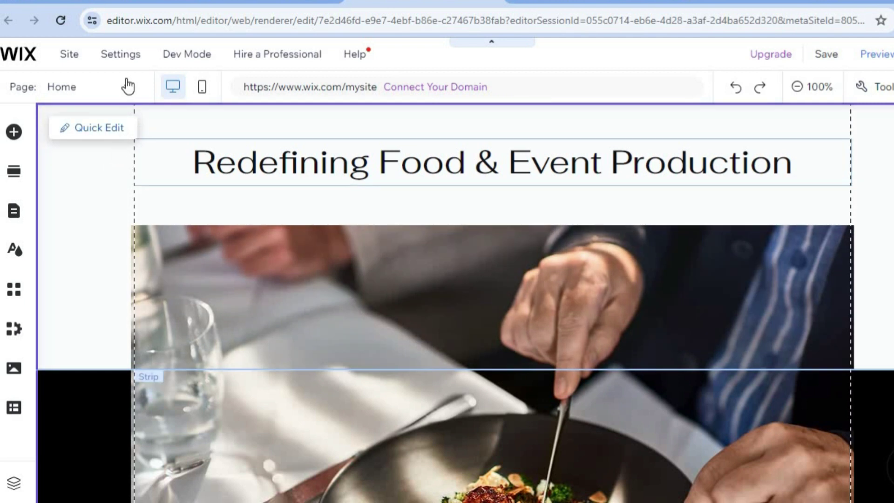
# - Switch to the Services page and look over its heading, Weddings text and table photo
pyautogui.click(111, 90)
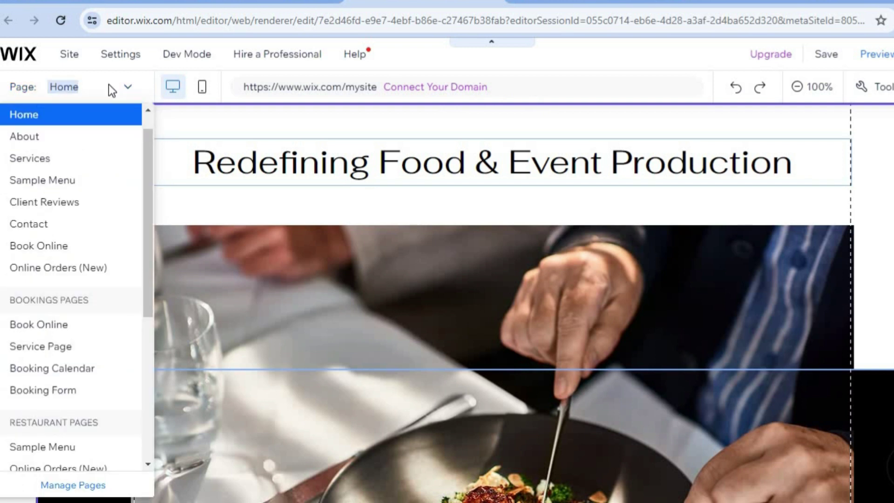
pyautogui.click(64, 161)
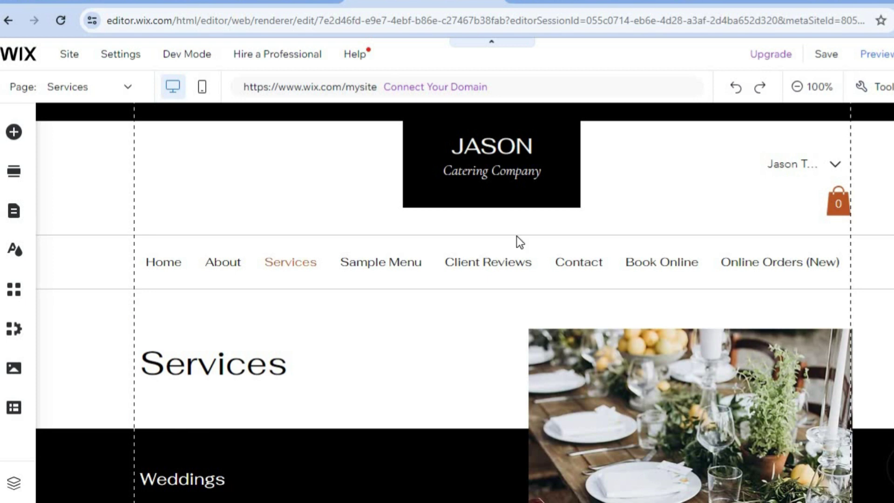
pyautogui.scroll(-1, 514, 241)
pyautogui.scroll(-6, 515, 241)
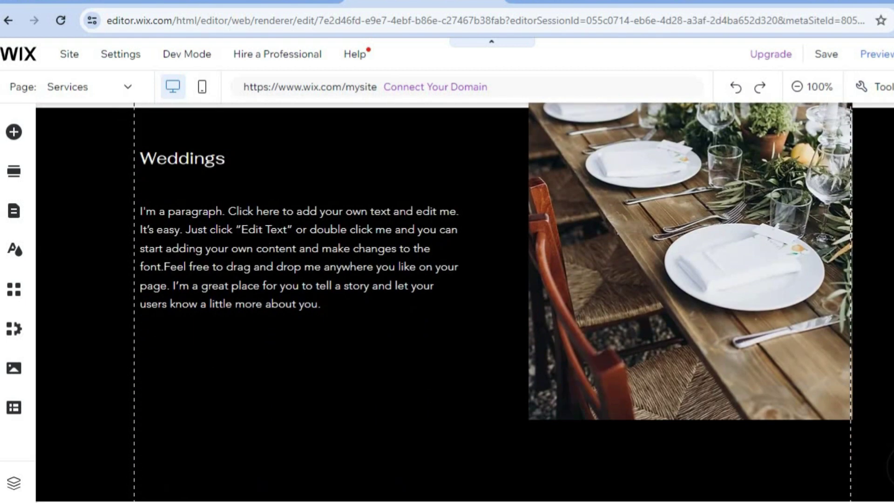
pyautogui.scroll(6, 515, 241)
pyautogui.scroll(1, 464, 302)
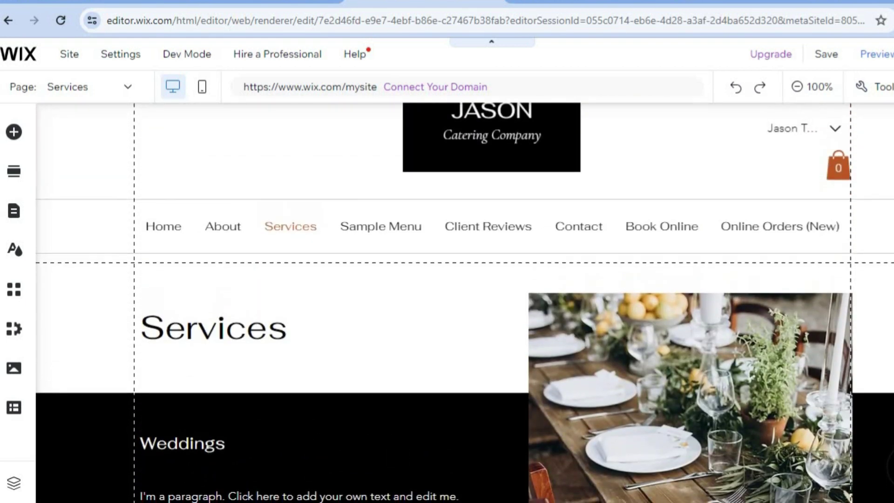
pyautogui.scroll(-6, 464, 302)
pyautogui.scroll(7, 464, 302)
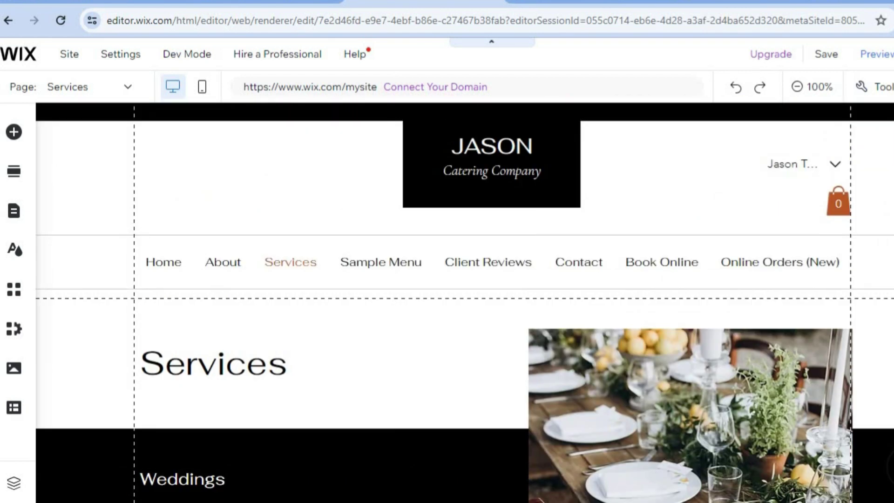
pyautogui.scroll(-2, 464, 303)
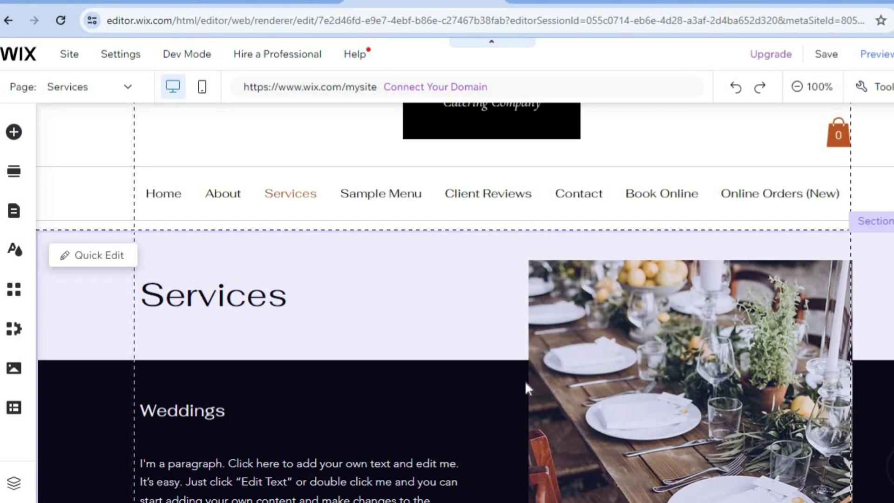
# - Examine the editing options of the Services title, its column, the black strip and the Weddings paragraph by selecting each one
pyautogui.click(307, 363)
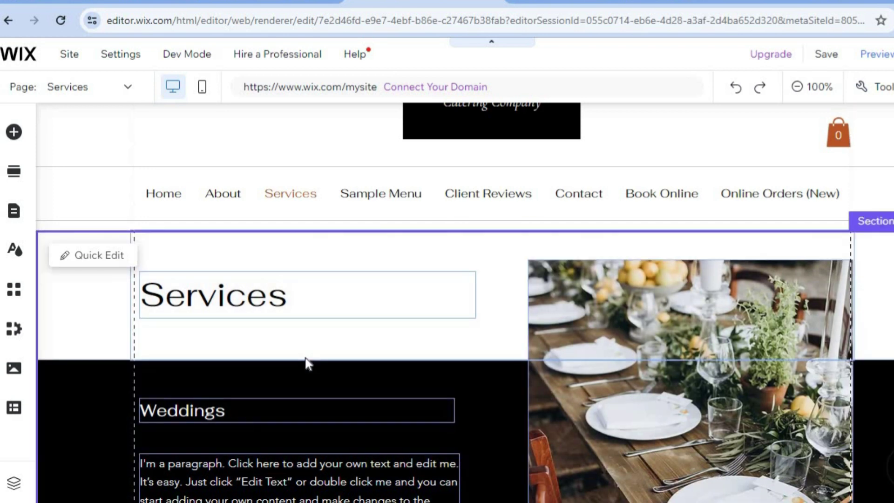
pyautogui.click(259, 300)
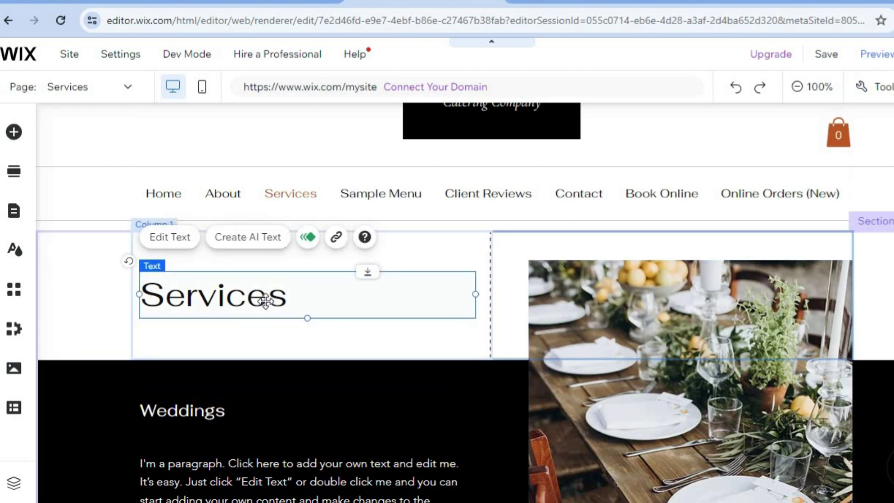
pyautogui.click(206, 343)
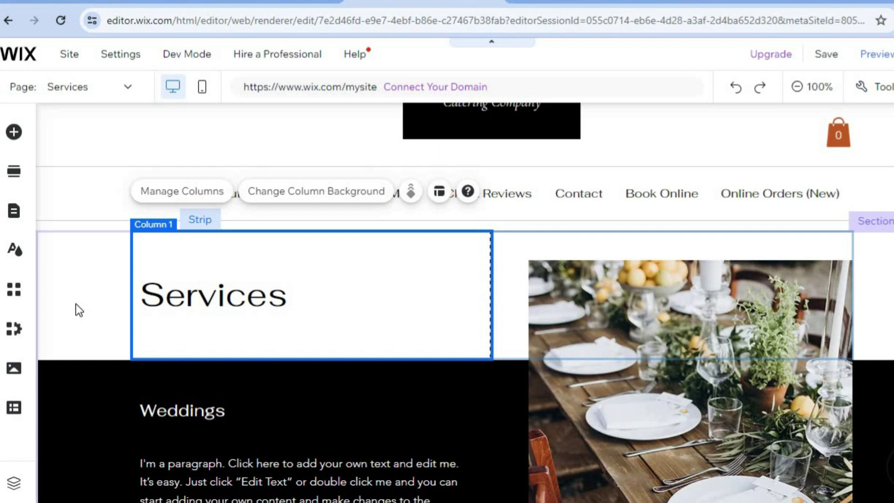
pyautogui.click(112, 419)
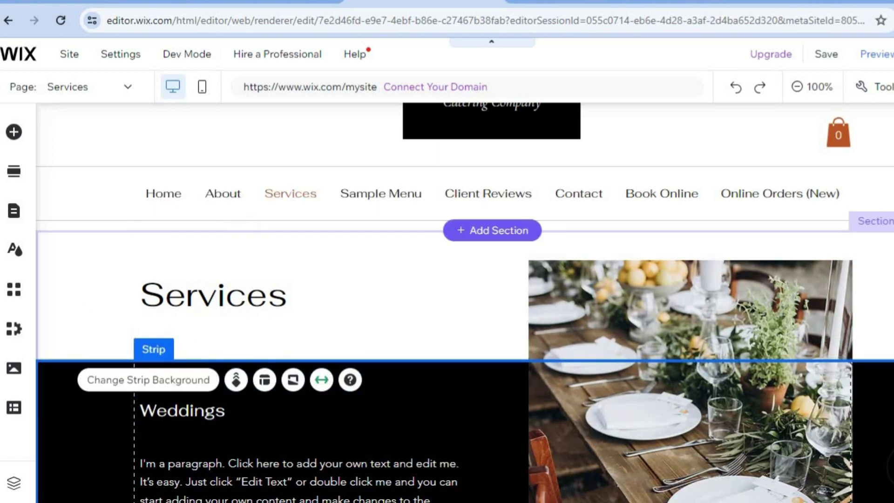
pyautogui.scroll(-5, 425, 301)
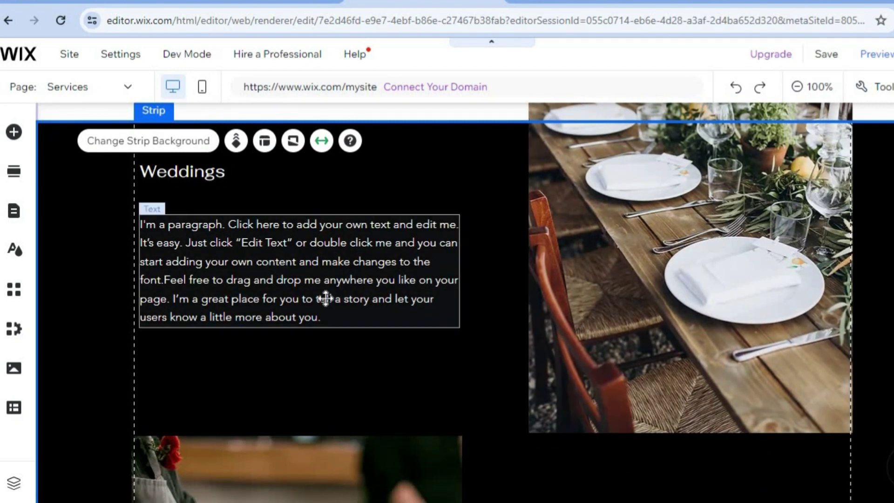
pyautogui.click(308, 289)
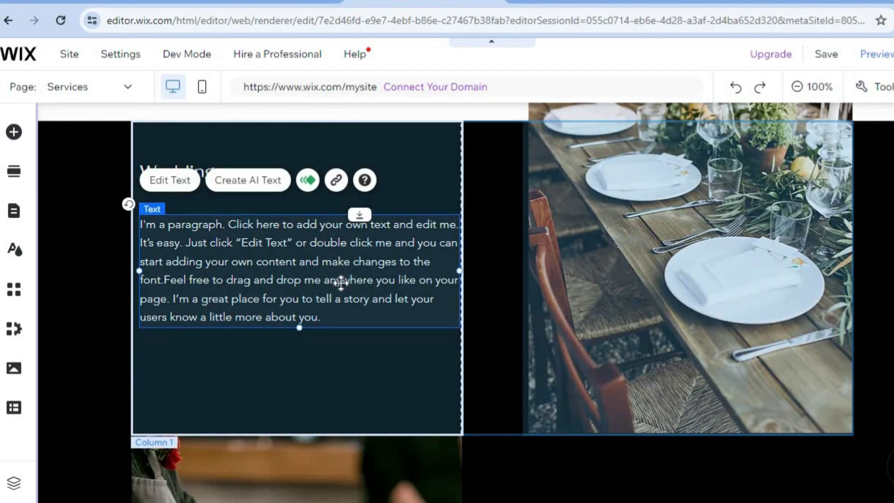
pyautogui.scroll(5, 465, 302)
pyautogui.scroll(1, 412, 275)
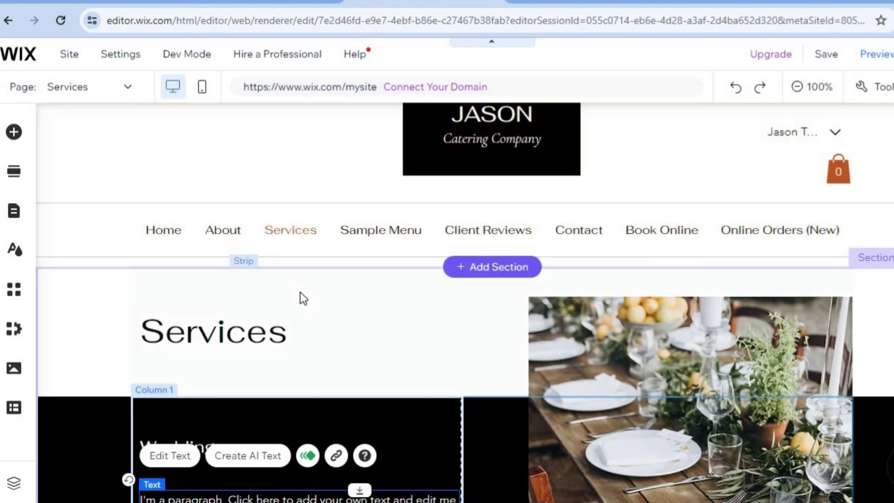
# - Switch to the Sample Menu page and look through the Appetizers and Main dishes of the Seasonal Flavors menu
pyautogui.click(83, 94)
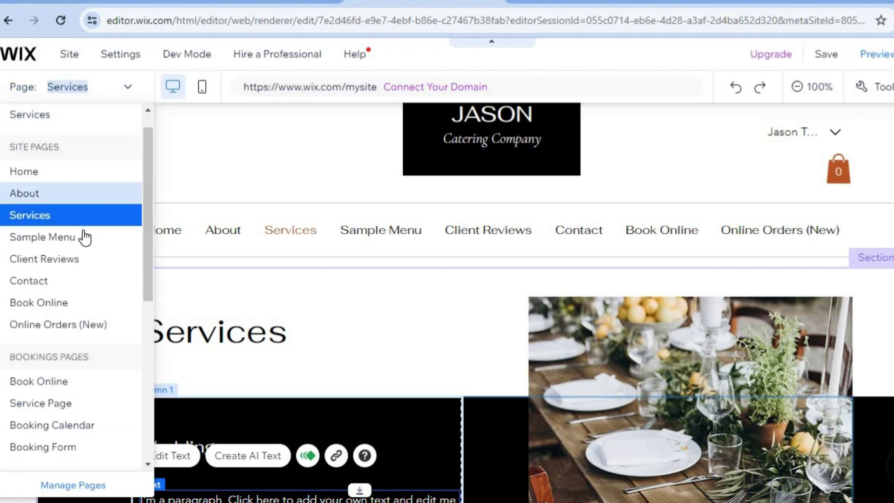
pyautogui.click(68, 237)
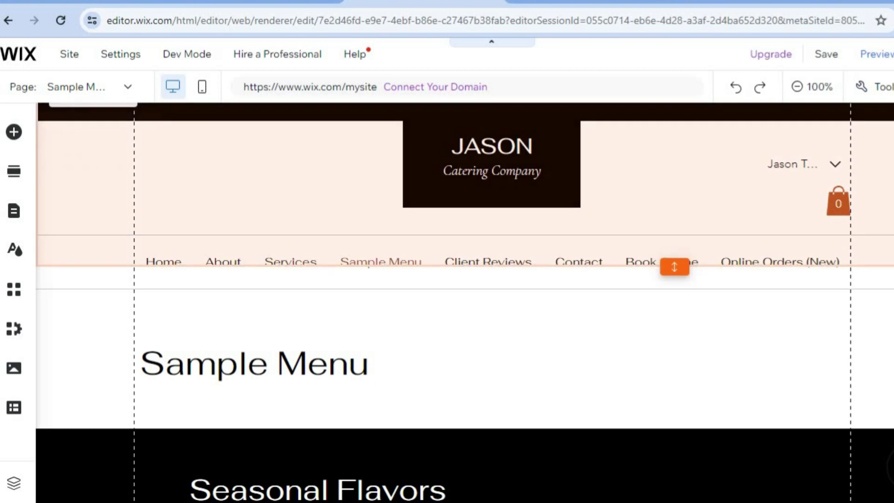
pyautogui.scroll(-6, 464, 303)
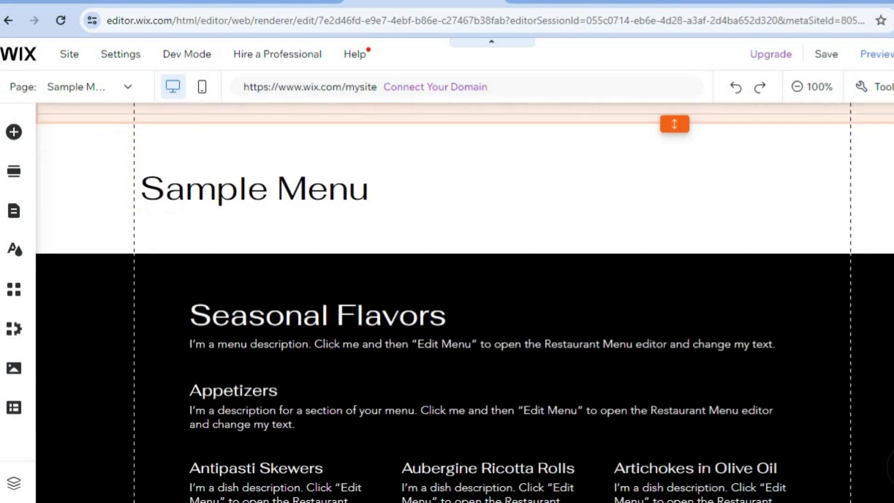
pyautogui.scroll(-8, 464, 302)
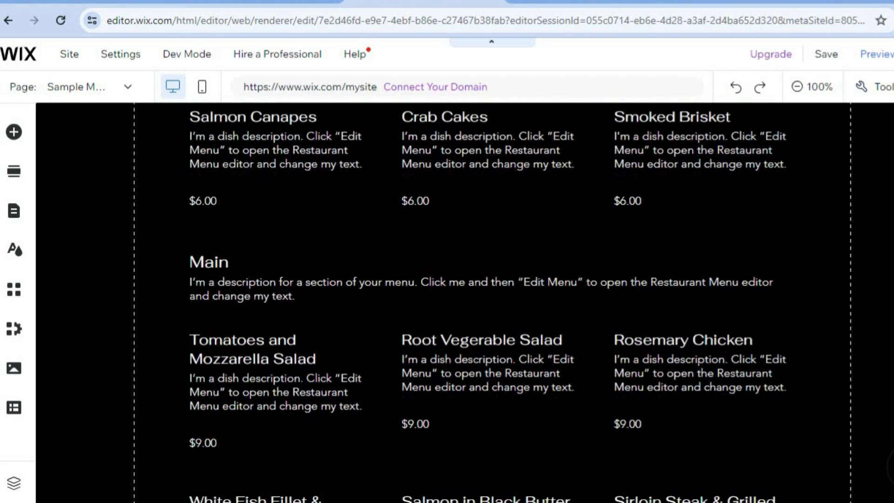
pyautogui.scroll(14, 464, 303)
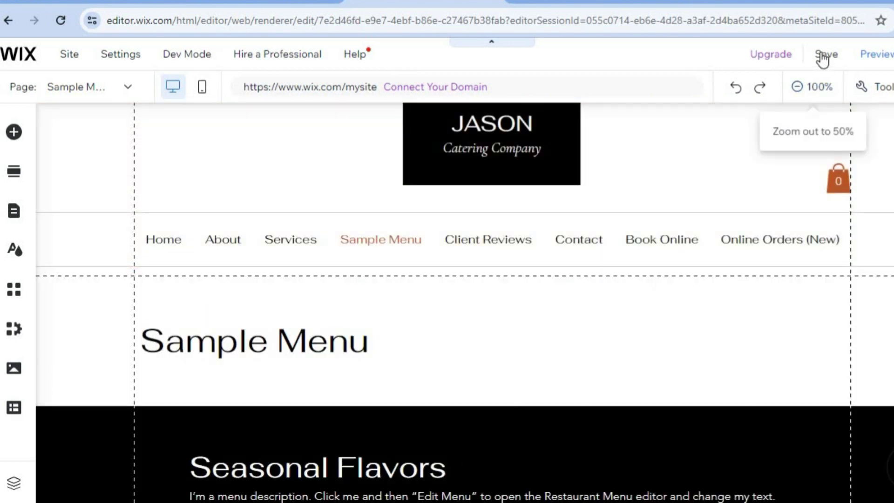
# - Save the site under a free Wix.com domain with the suggested address and dismiss the confirmation
pyautogui.moveTo(823, 57)
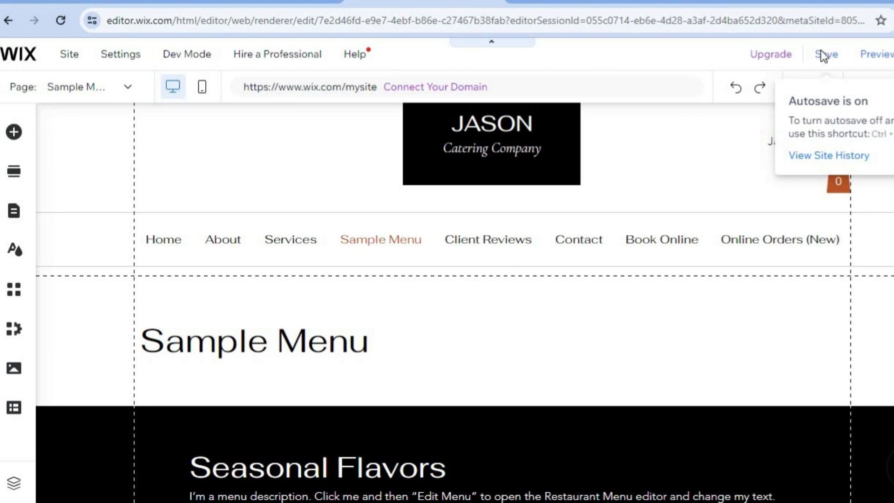
pyautogui.click(823, 55)
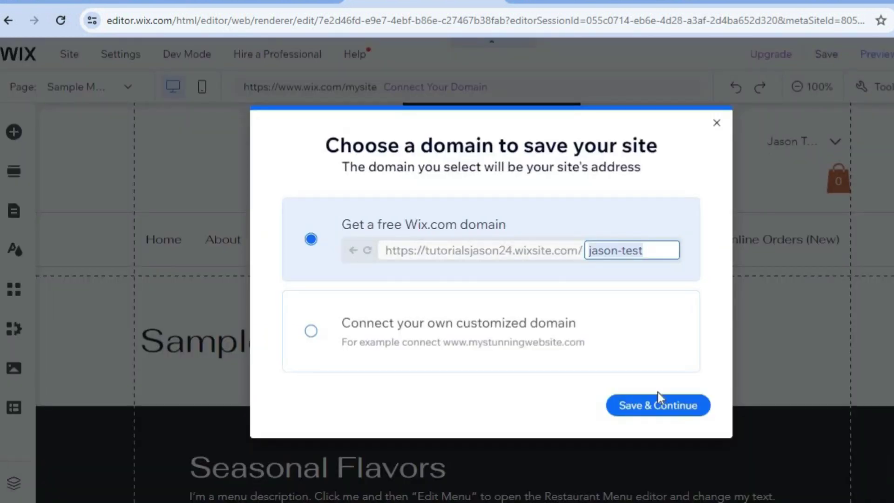
pyautogui.click(661, 414)
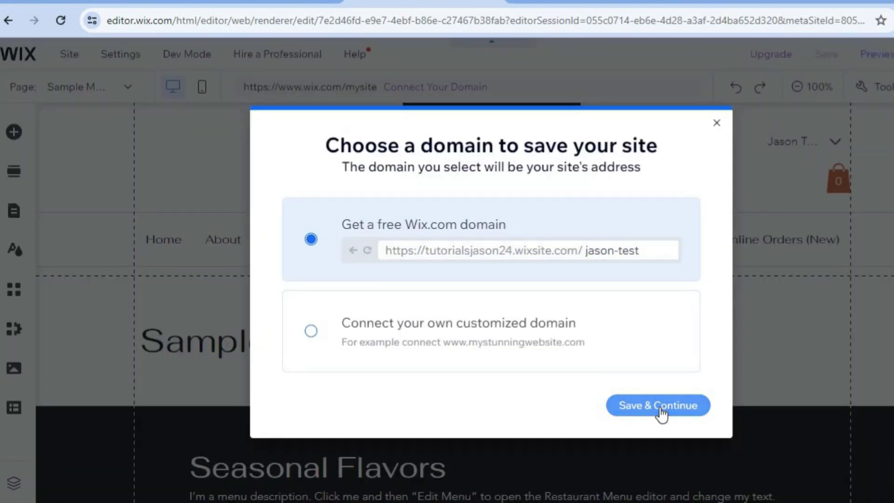
pyautogui.click(659, 407)
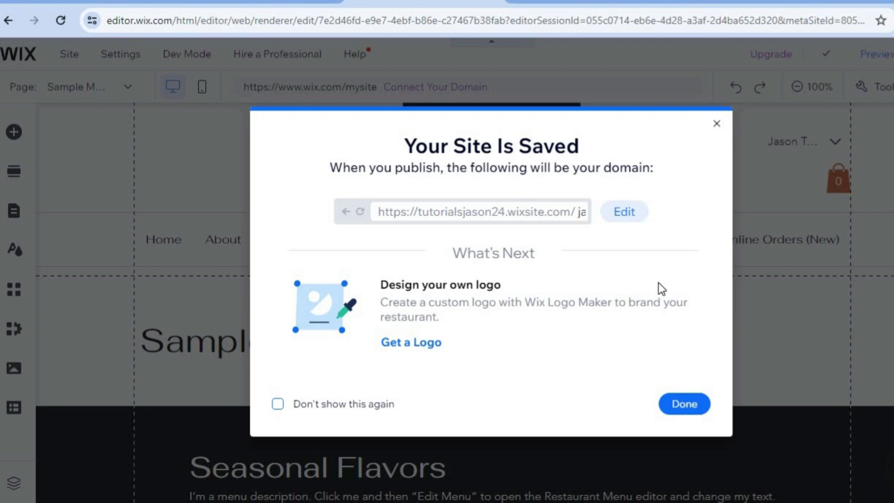
pyautogui.click(694, 405)
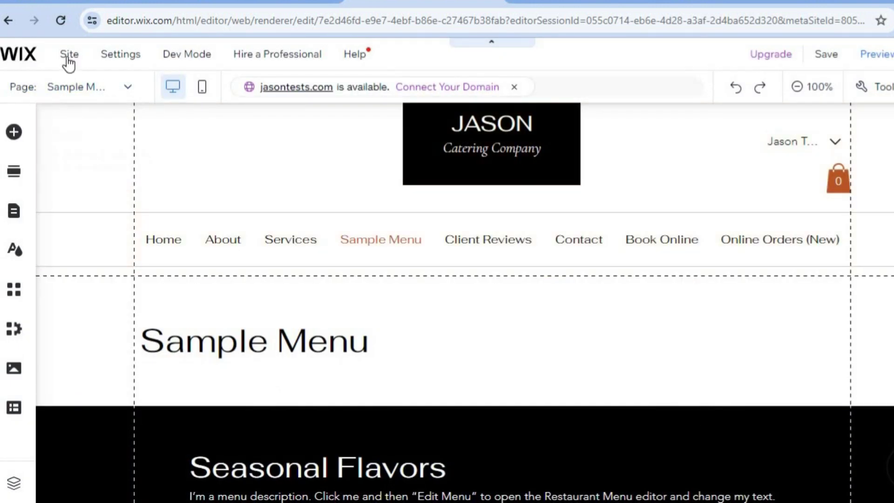
# - Go to the site's dashboard, open the restaurant's Menus (New) page and look through the Seasonal Flavors items
pyautogui.click(68, 57)
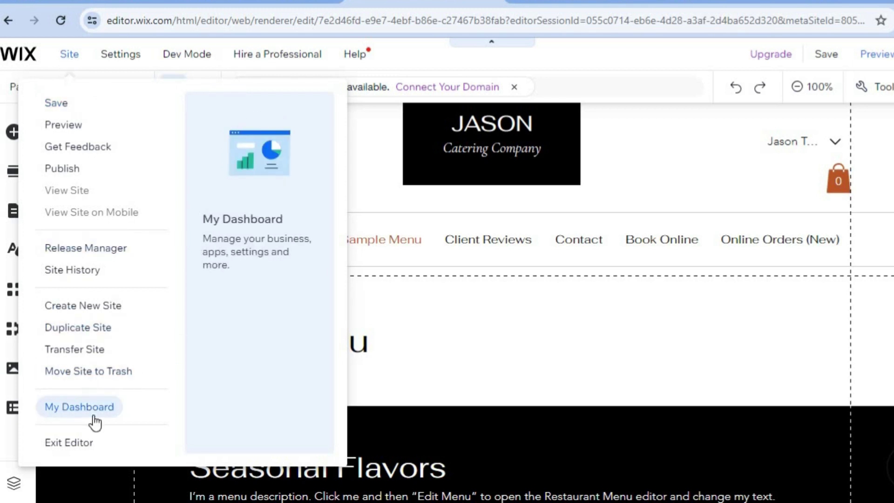
pyautogui.click(79, 407)
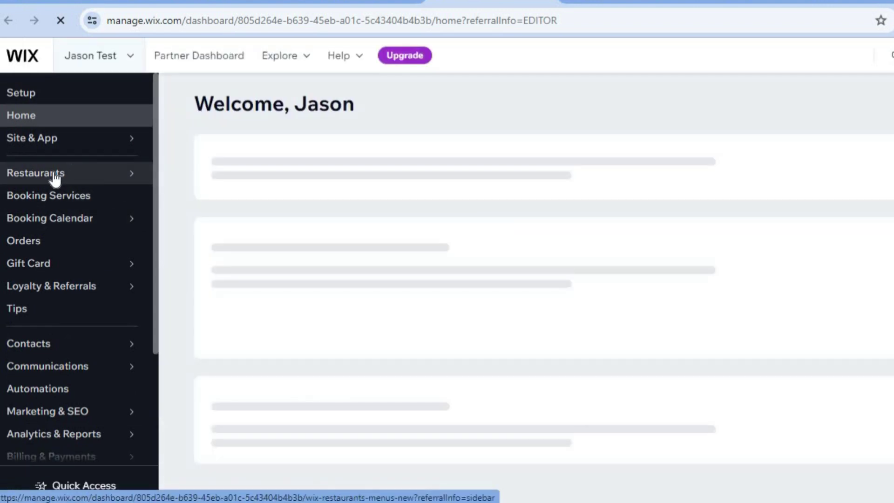
pyautogui.moveTo(82, 236)
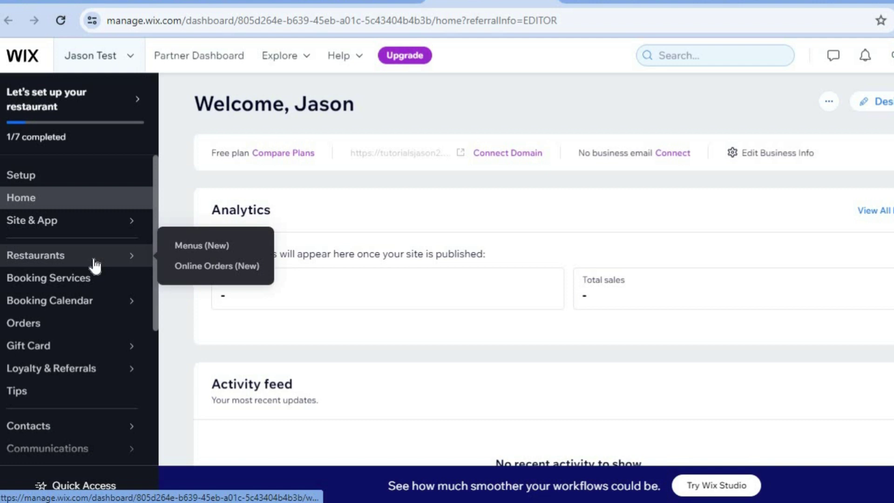
pyautogui.click(199, 255)
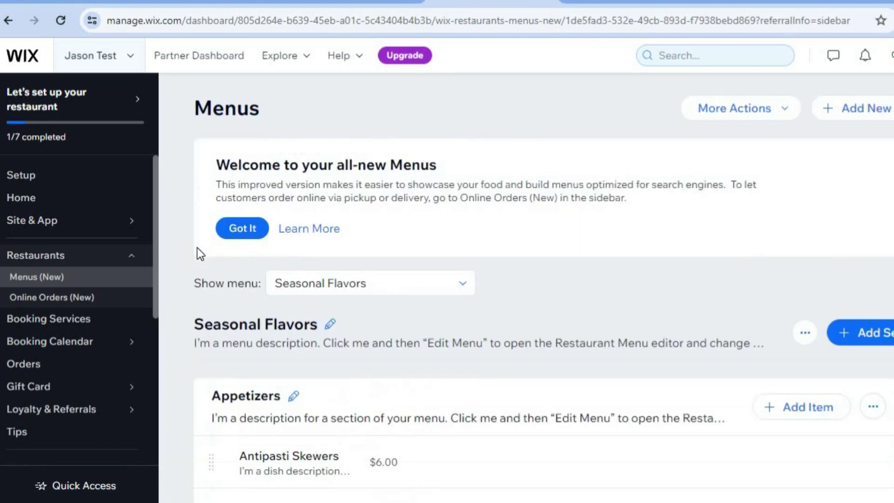
pyautogui.scroll(-7, 544, 311)
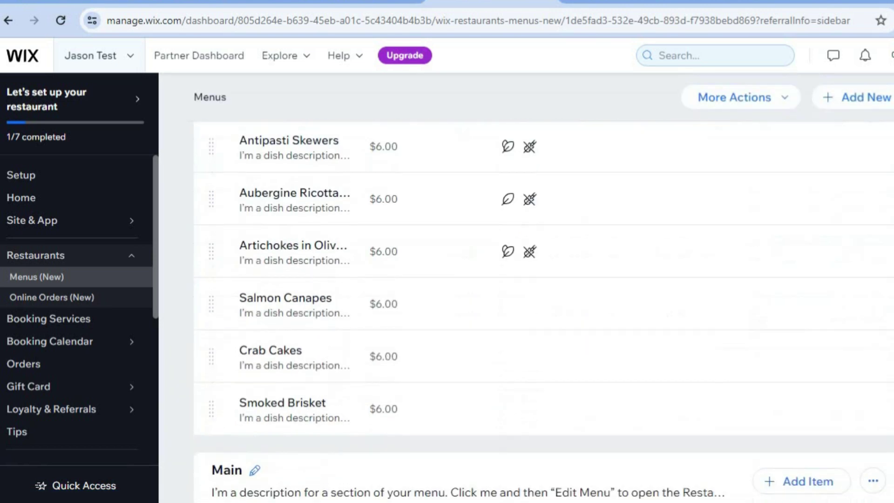
pyautogui.scroll(4, 543, 312)
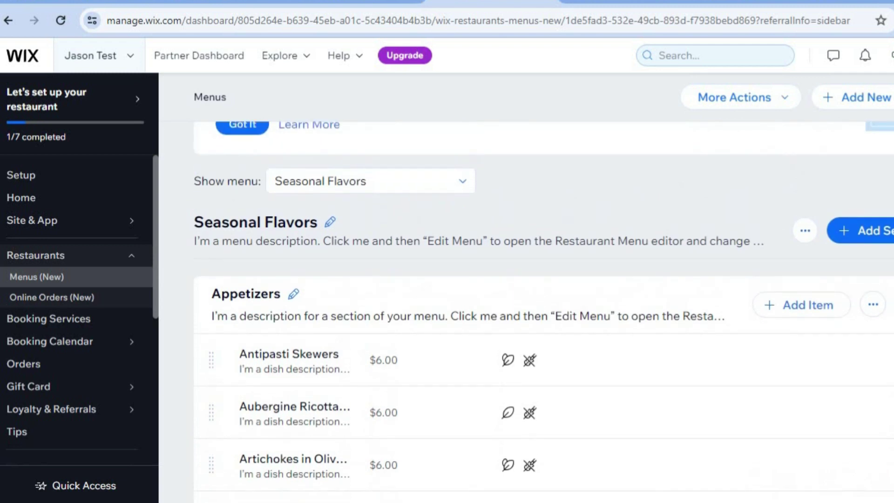
# - Look at the form for adding a new menu and examine the info, modifiers and stock settings of the Antipasti Skewers item
pyautogui.click(850, 103)
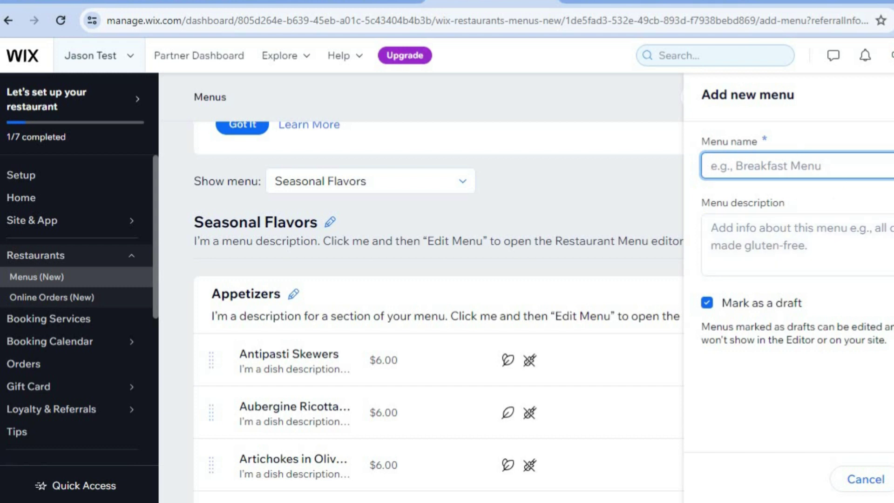
pyautogui.click(588, 257)
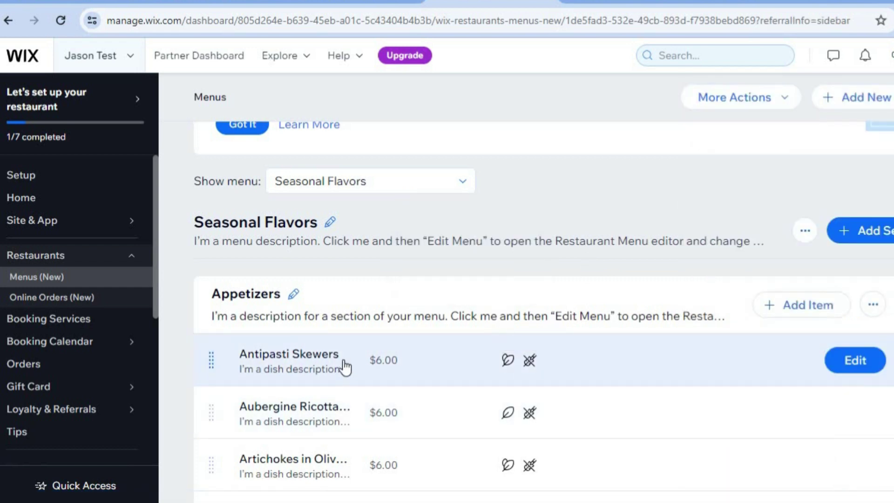
pyautogui.click(855, 361)
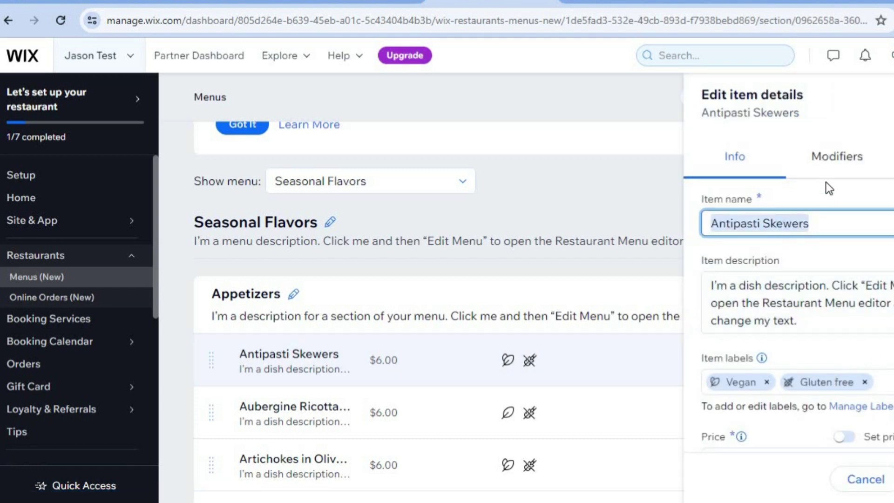
pyautogui.click(820, 157)
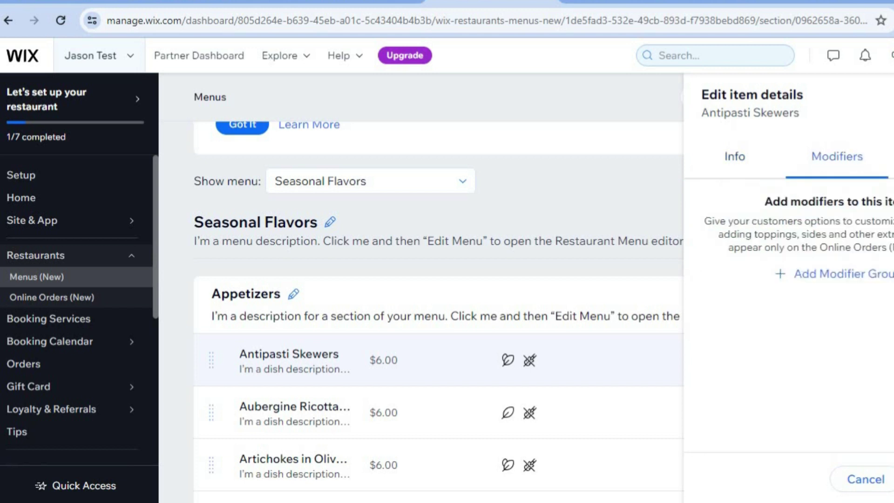
pyautogui.click(891, 157)
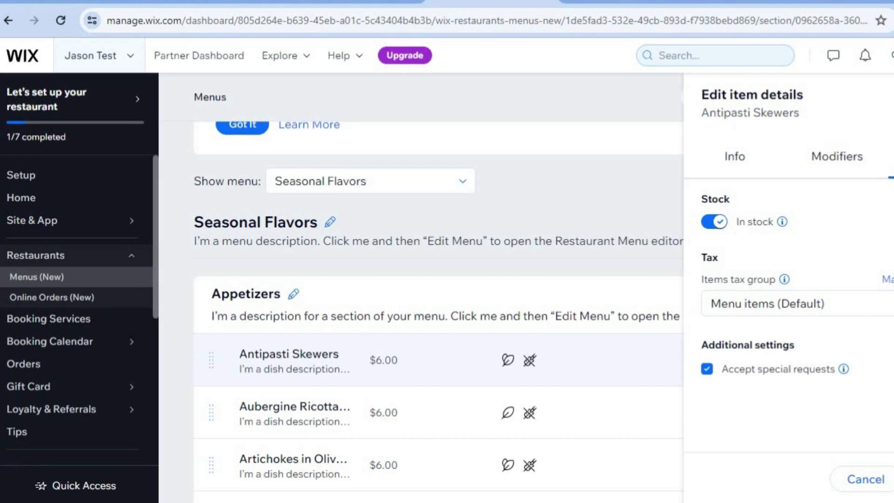
pyautogui.press('Escape')
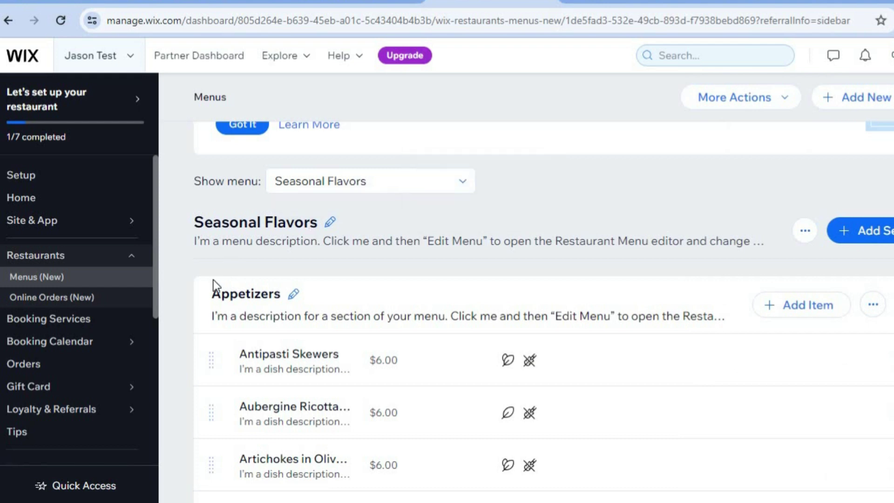
# - Go to Booking Services, look through the suggested catering service templates and open the Home Visit appointment for editing
pyautogui.click(111, 325)
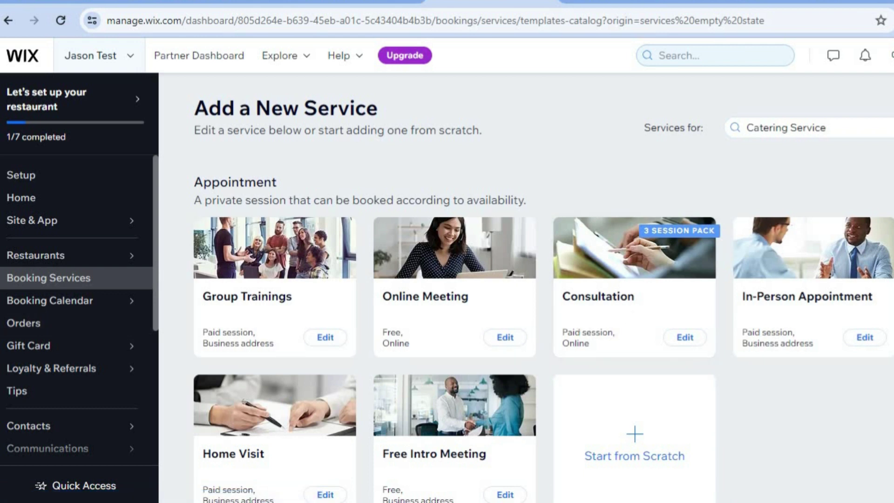
pyautogui.scroll(-5, 544, 293)
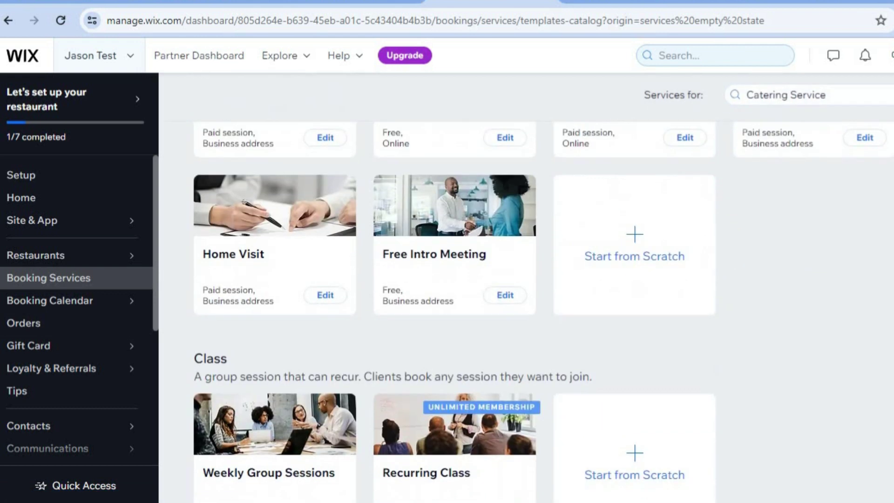
pyautogui.scroll(4, 526, 289)
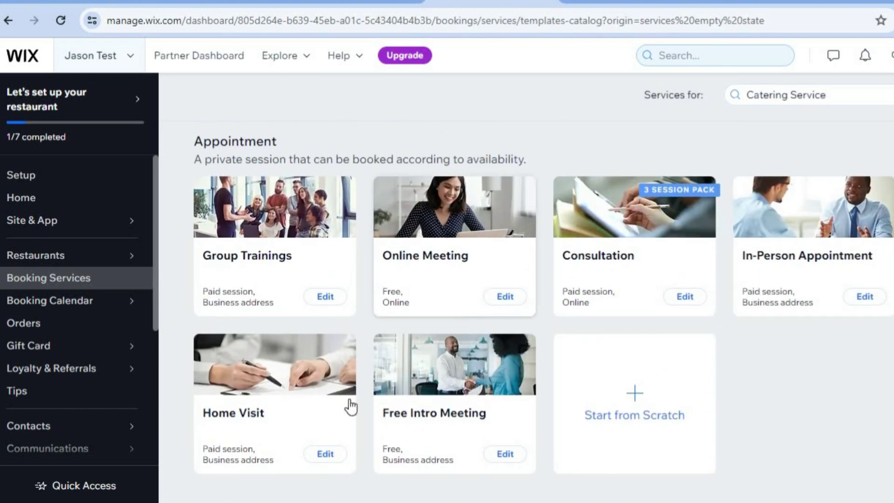
pyautogui.click(325, 454)
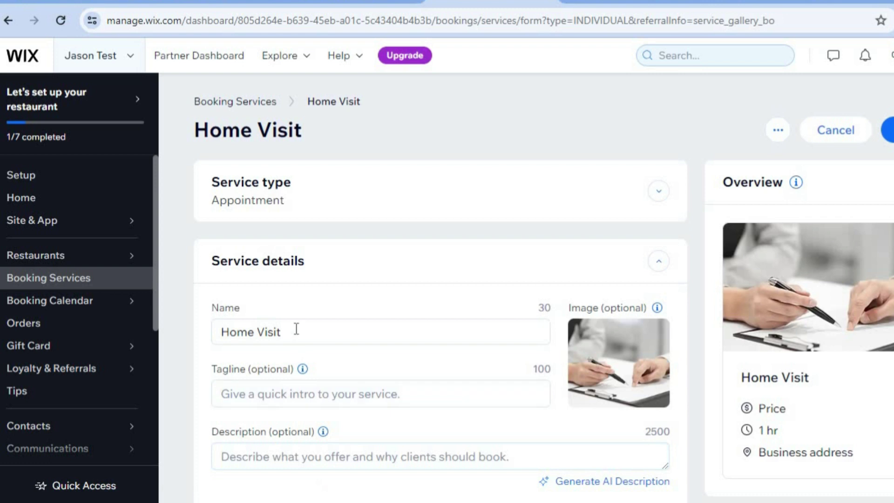
# - Rename the Home Visit service to "Home CHEF SERVICE"
pyautogui.tripleClick(296, 328)
pyautogui.click(296, 328)
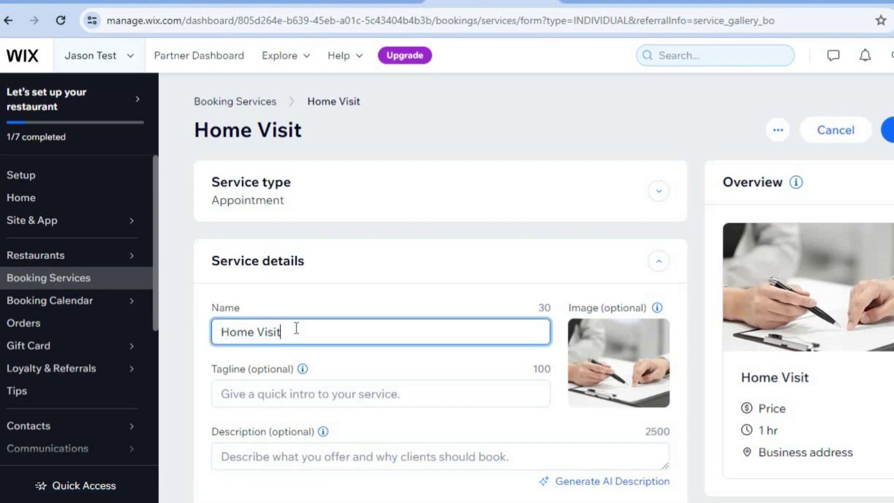
pyautogui.press('BackSpace')
pyautogui.press('BackSpace')
pyautogui.press('BackSpace')
pyautogui.press('BackSpace')
pyautogui.press('BackSpace')
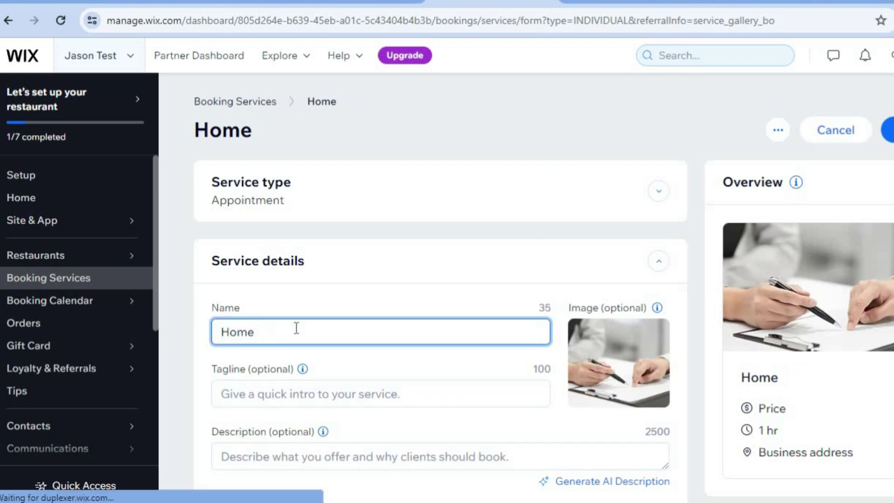
pyautogui.write('CHEF SERVICE')
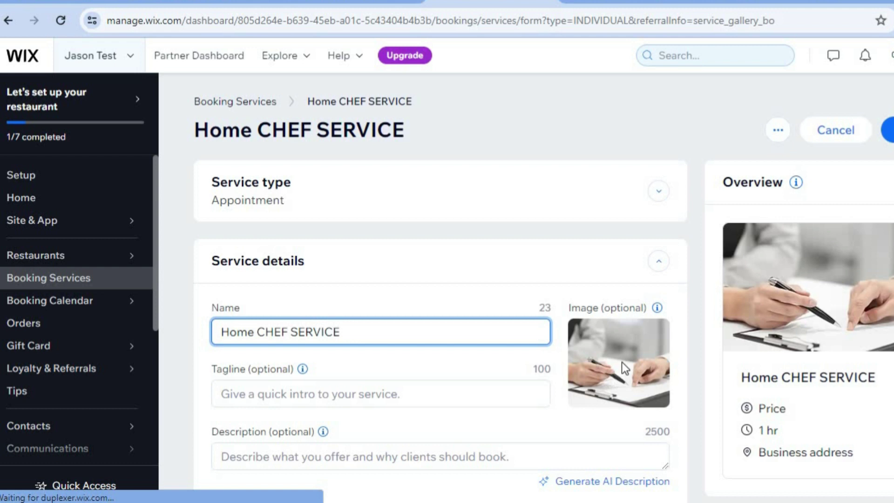
# - Replace the service image with the Media from Wix photo of the chef with folded arms in a dark kitchen, searching for "CHEF"
pyautogui.click(654, 333)
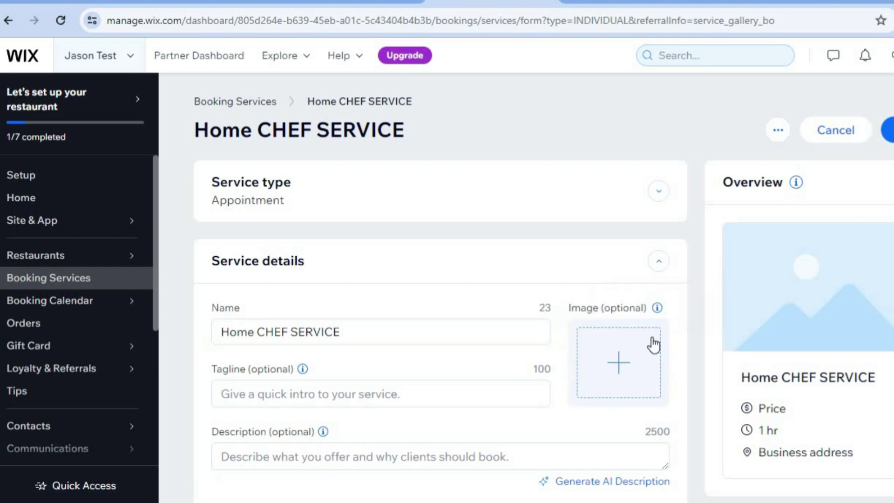
pyautogui.click(620, 363)
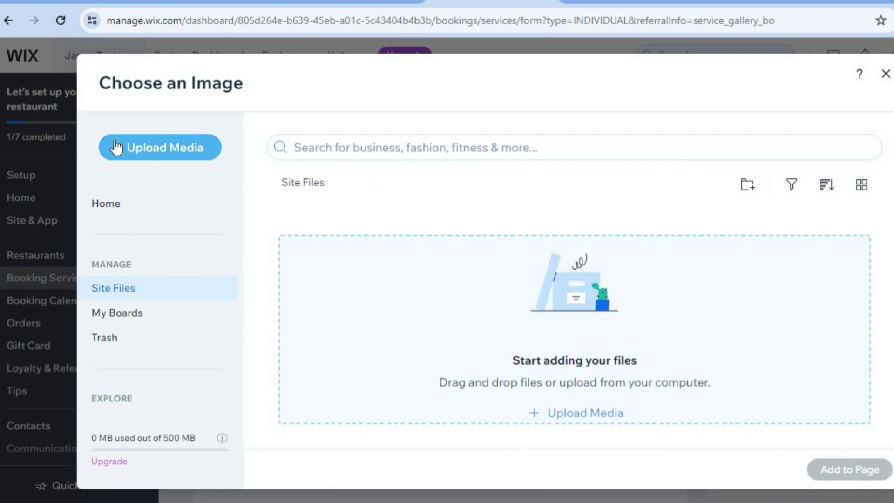
pyautogui.click(375, 148)
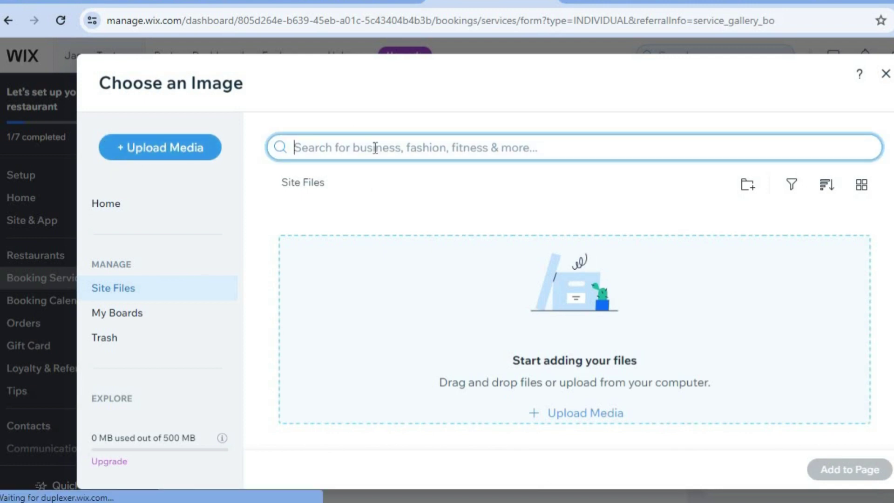
pyautogui.write('CHEF')
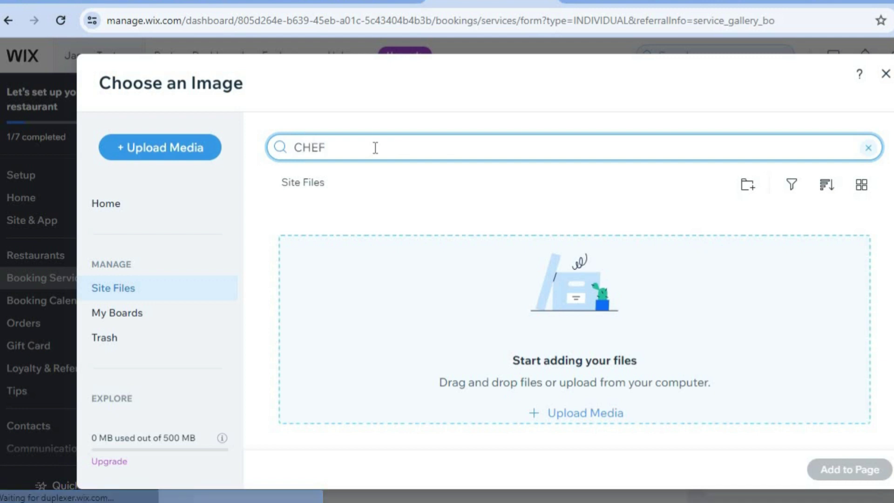
pyautogui.press('Return')
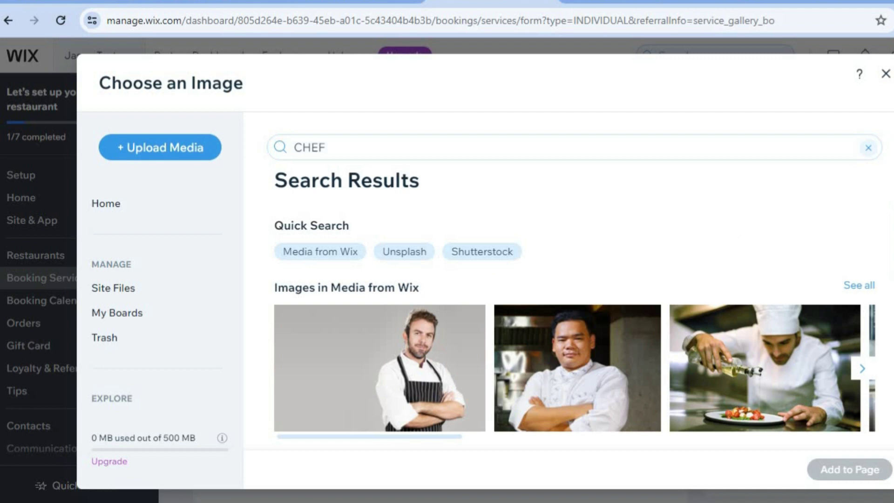
pyautogui.scroll(-1, 526, 322)
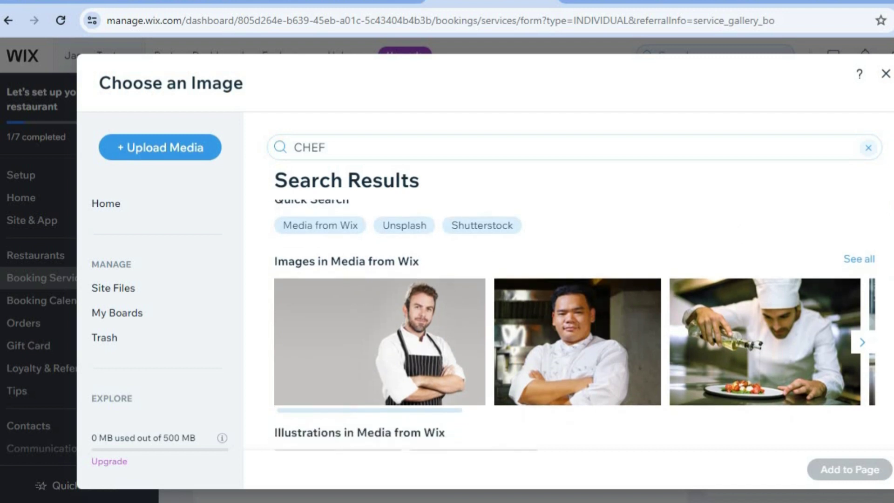
pyautogui.click(526, 322)
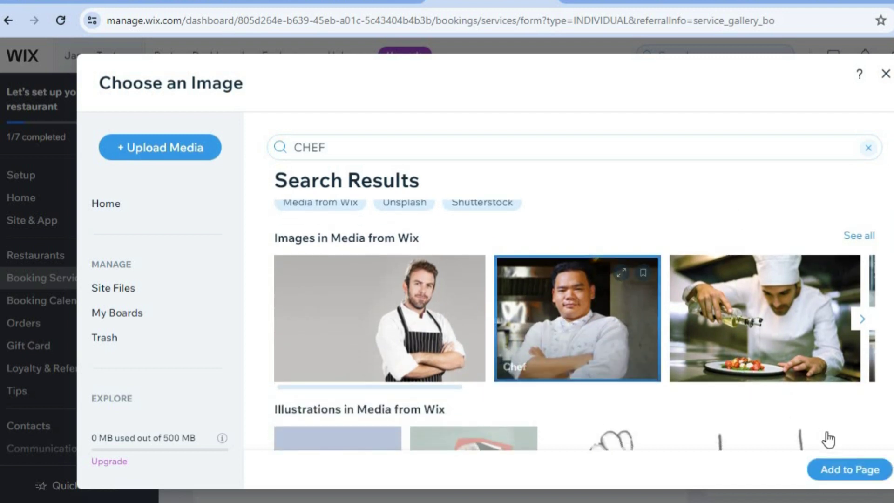
pyautogui.click(835, 471)
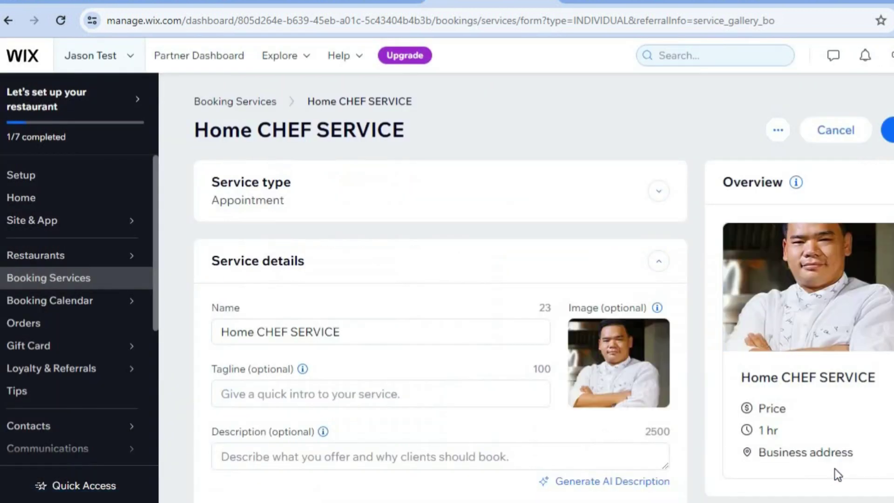
# - Set the service's fixed price per session to J$100, save the service and dismiss the premium plan offer
pyautogui.scroll(-2, 591, 296)
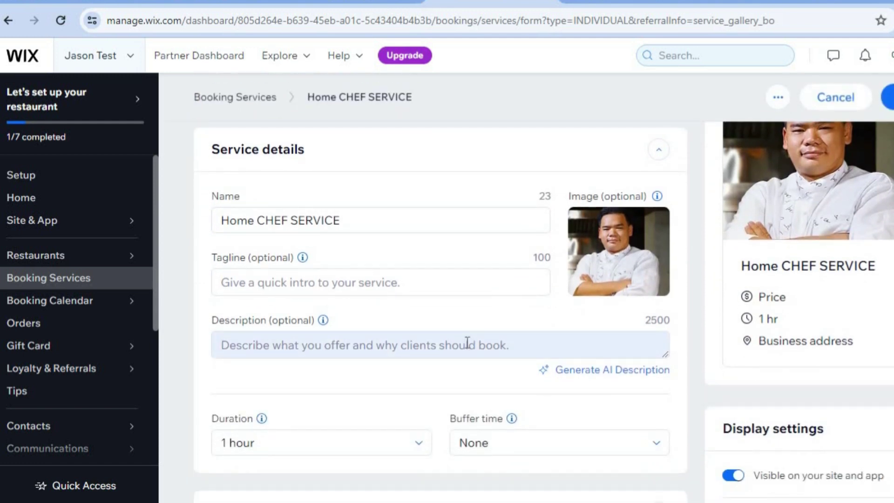
pyautogui.scroll(-2, 343, 334)
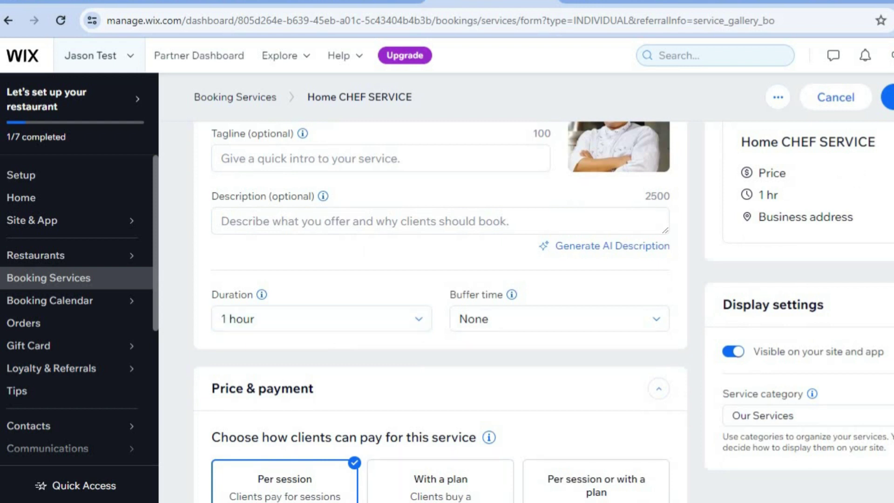
pyautogui.scroll(-5, 495, 341)
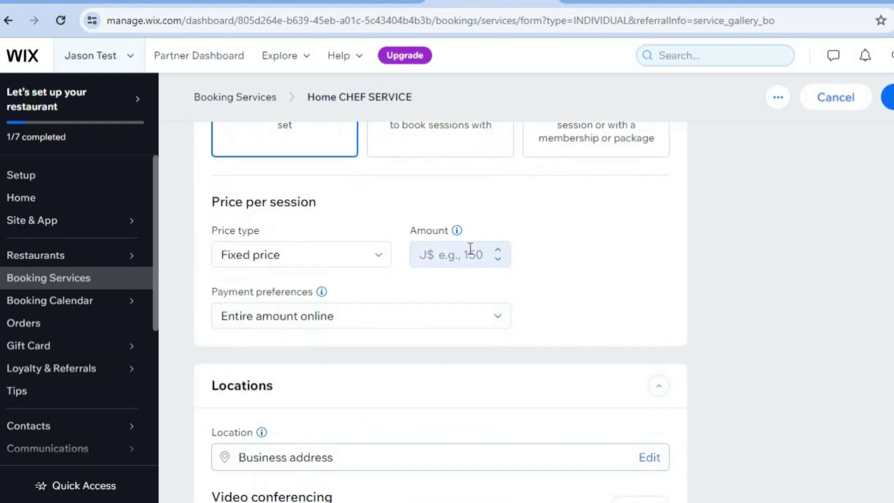
pyautogui.click(470, 250)
pyautogui.click(477, 315)
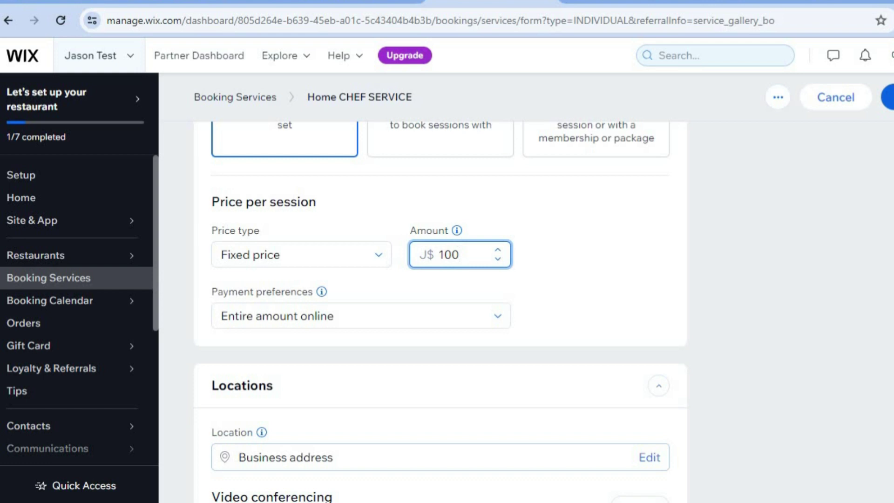
pyautogui.press('Return')
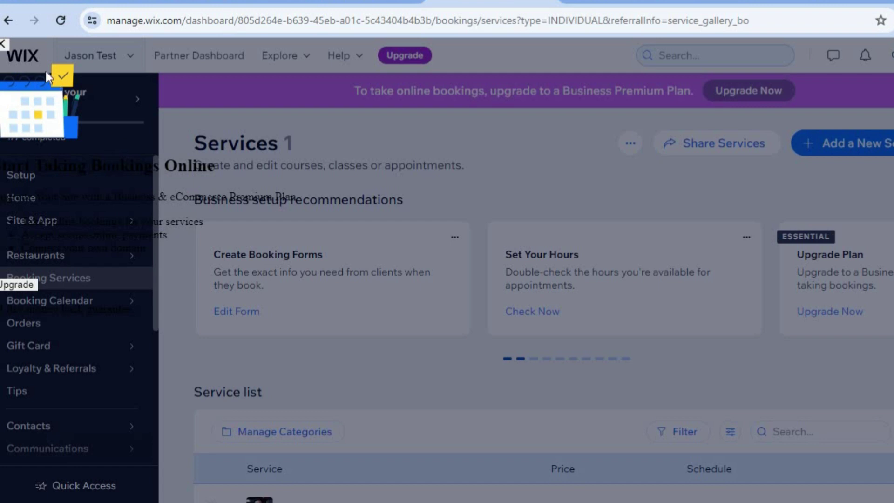
pyautogui.click(5, 45)
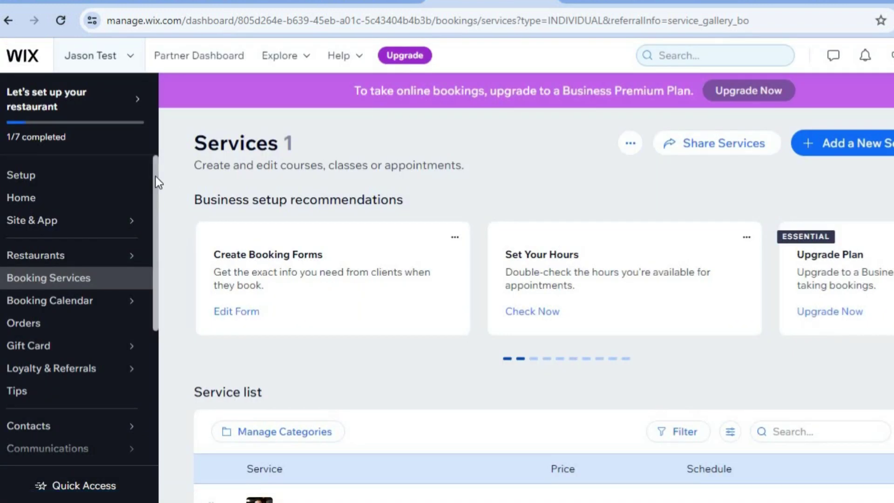
# - Go to the site's Payments page, open the payment methods management and look through the available providers
pyautogui.scroll(-1, 156, 210)
pyautogui.moveTo(155, 217); pyautogui.dragTo(148, 268)
pyautogui.moveTo(93, 186)
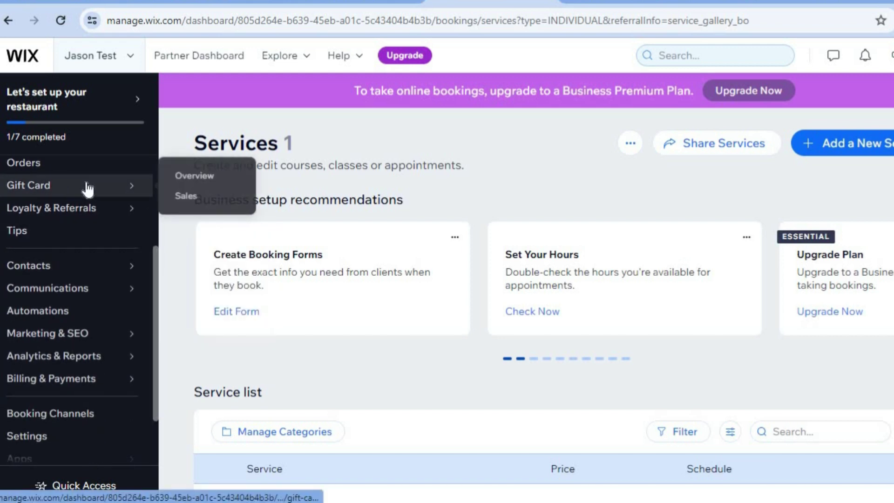
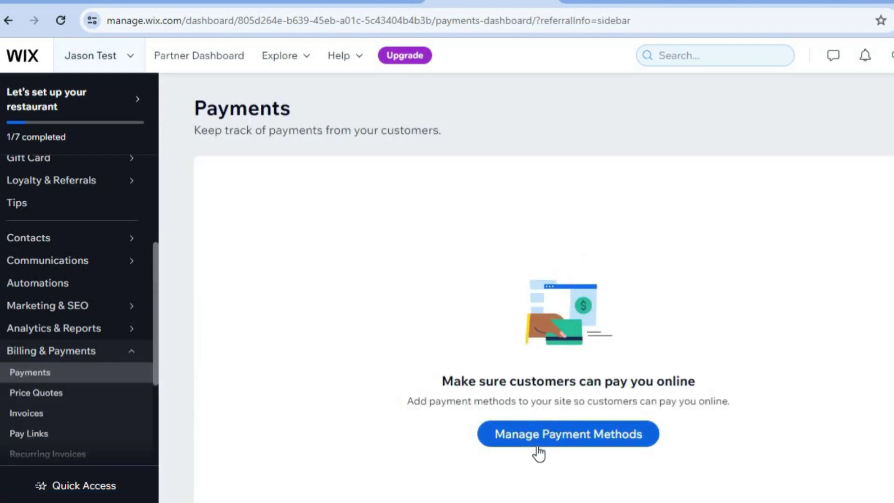
pyautogui.click(537, 437)
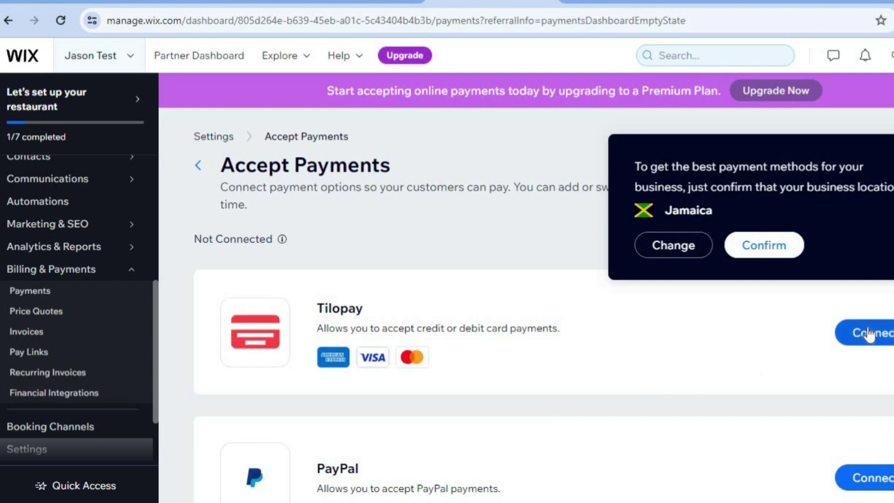
pyautogui.scroll(-2, 544, 303)
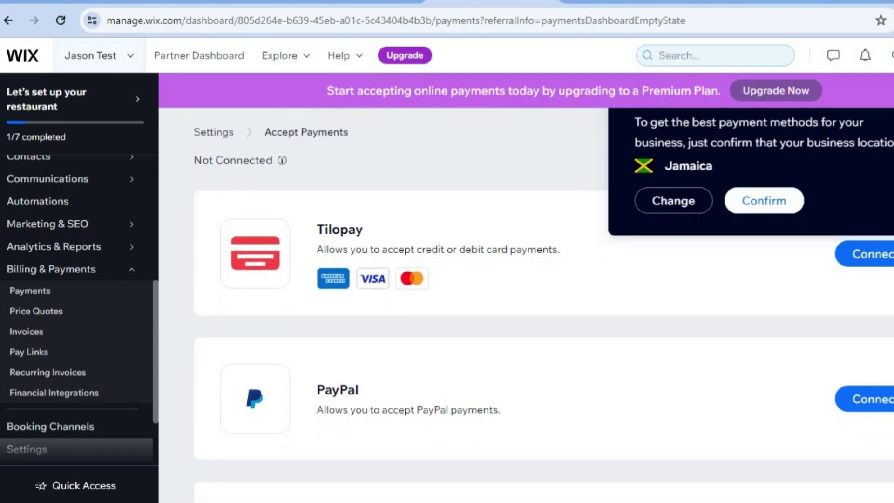
pyautogui.scroll(2, 544, 304)
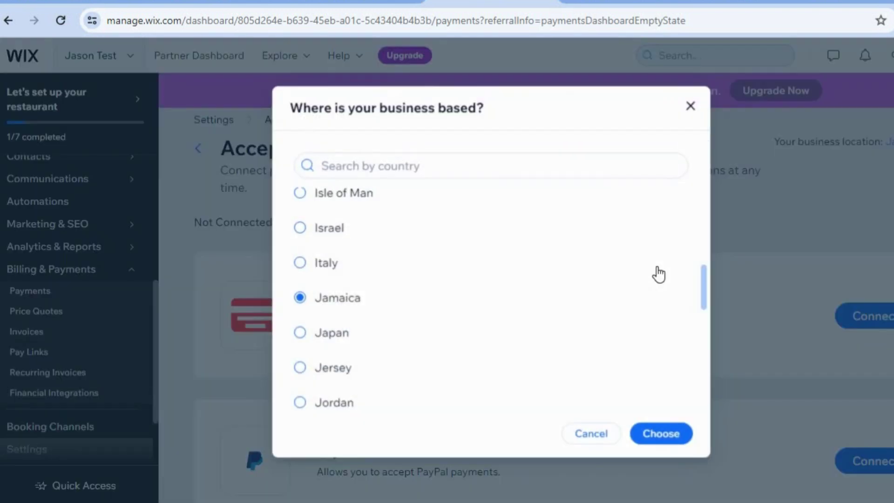
# - Change the business location for accepting payments to United States, finding it by searching the country list
pyautogui.click(659, 271)
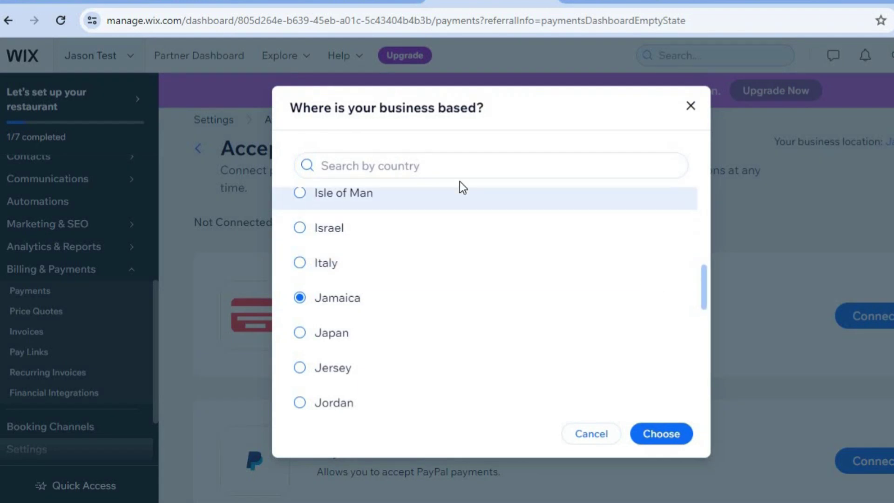
pyautogui.click(458, 166)
pyautogui.write('U')
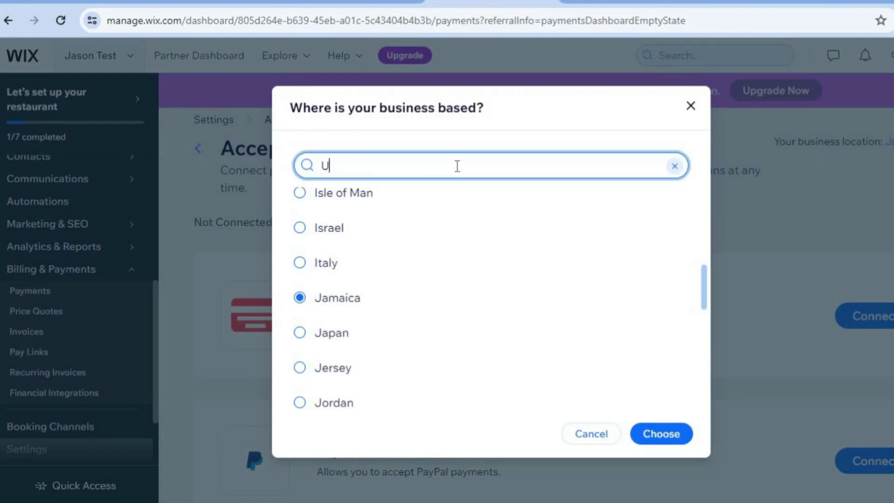
pyautogui.write('NITED STA')
pyautogui.write('TE')
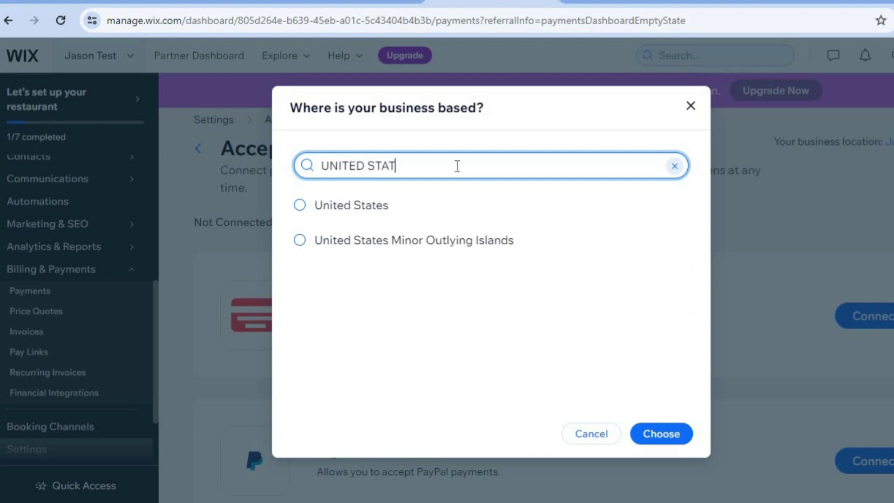
pyautogui.click(396, 205)
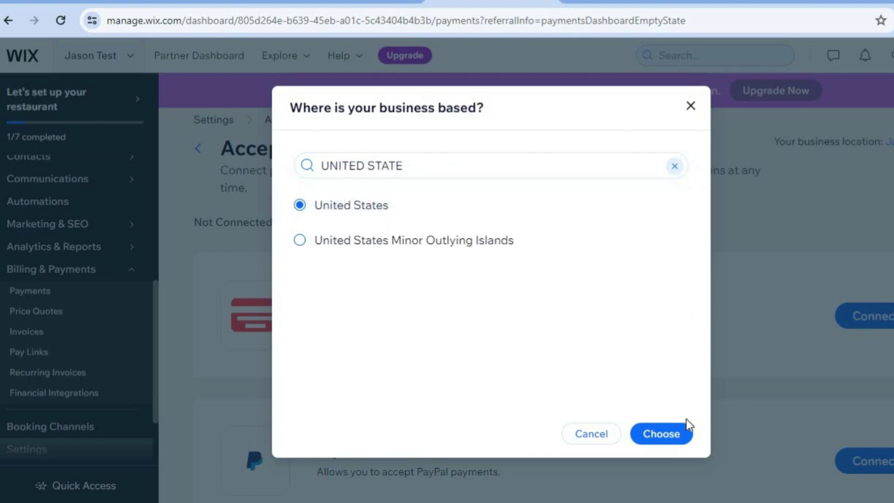
pyautogui.click(679, 434)
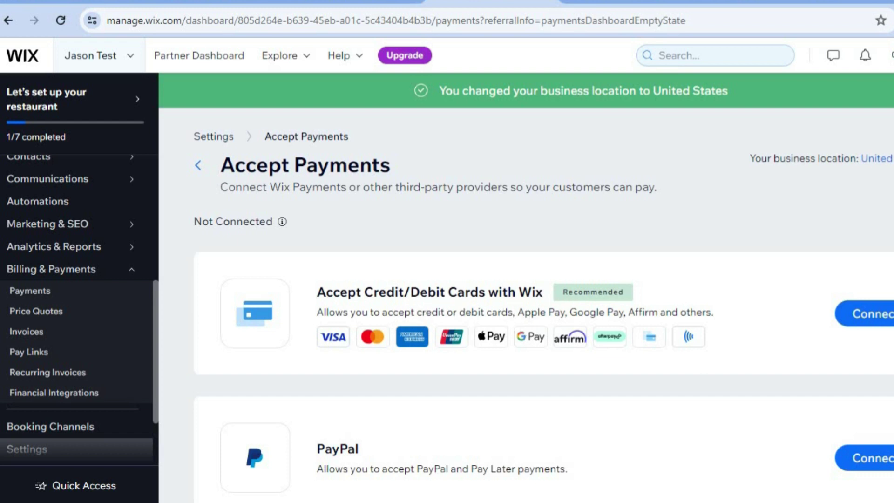
# - Look through the payment providers offered for the United States, including the additional payment options
pyautogui.scroll(-2, 543, 305)
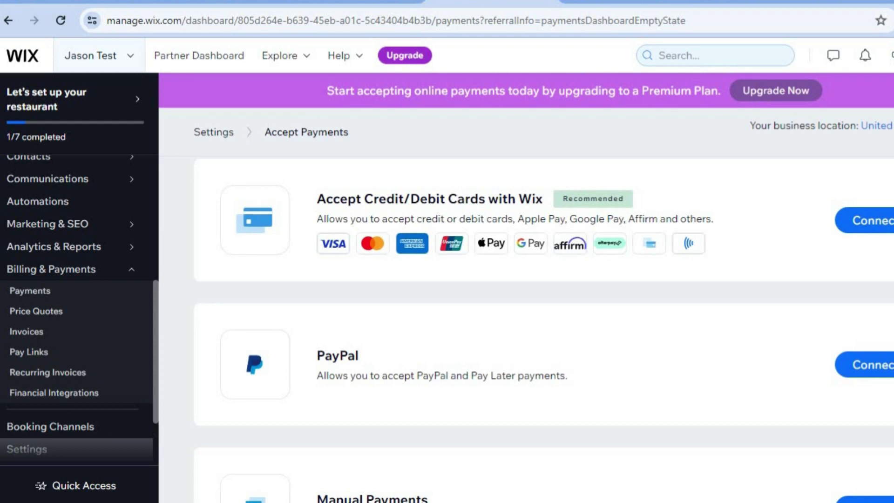
pyautogui.scroll(-3, 544, 330)
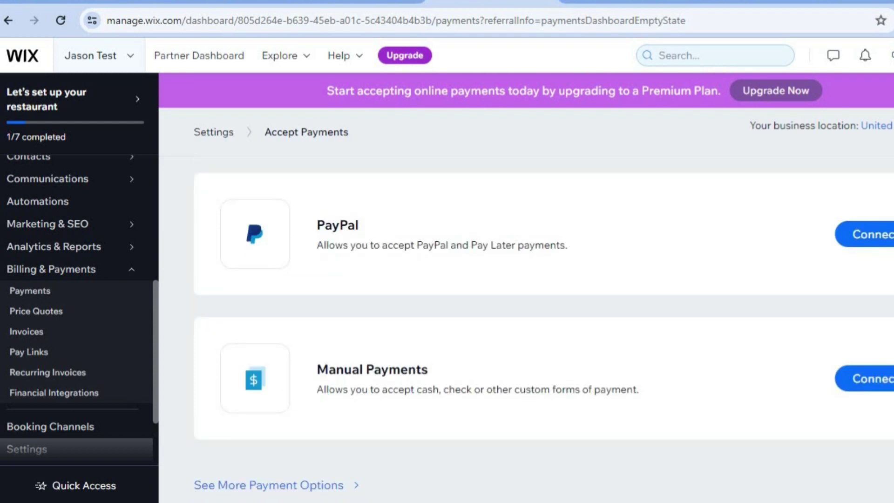
pyautogui.scroll(-1, 544, 324)
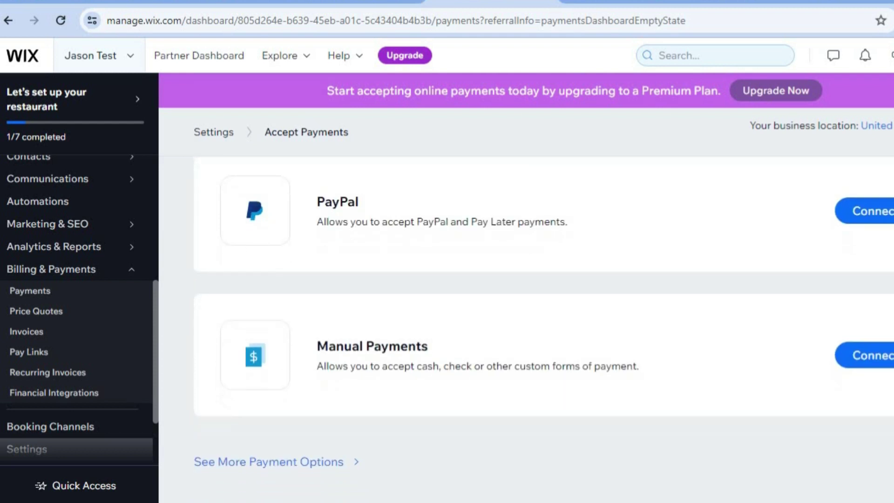
pyautogui.click(305, 463)
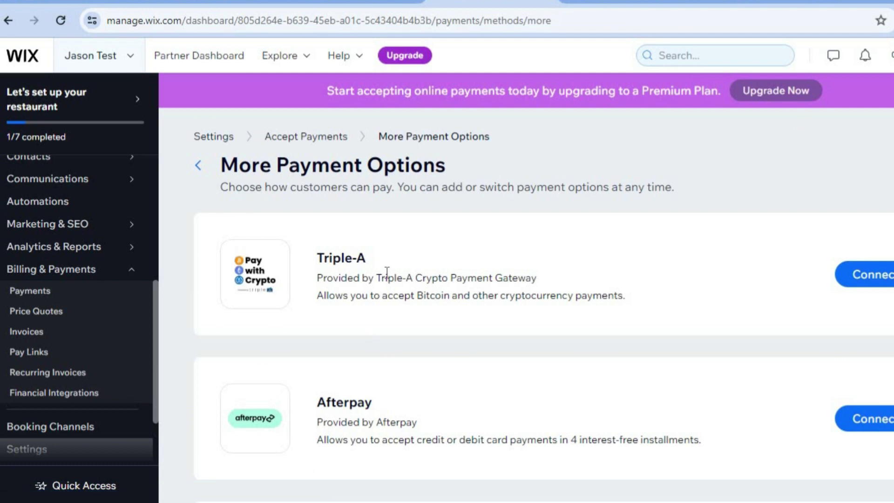
pyautogui.scroll(-12, 545, 327)
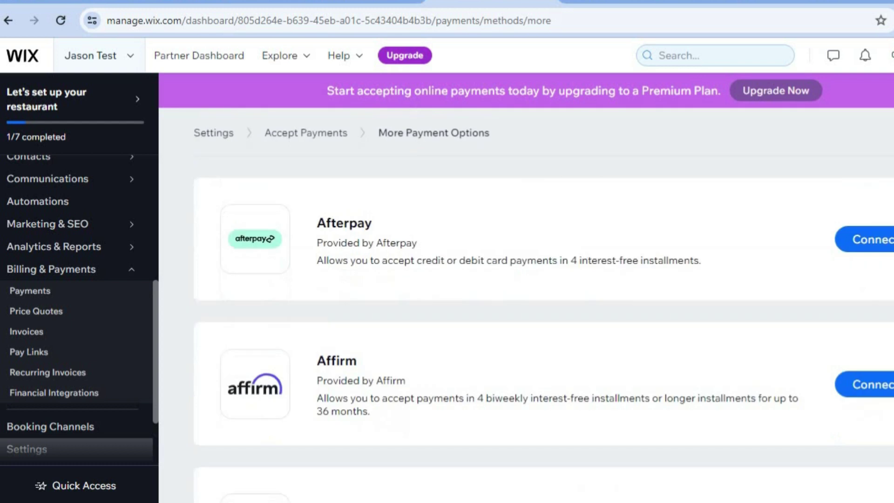
pyautogui.scroll(-5, 544, 326)
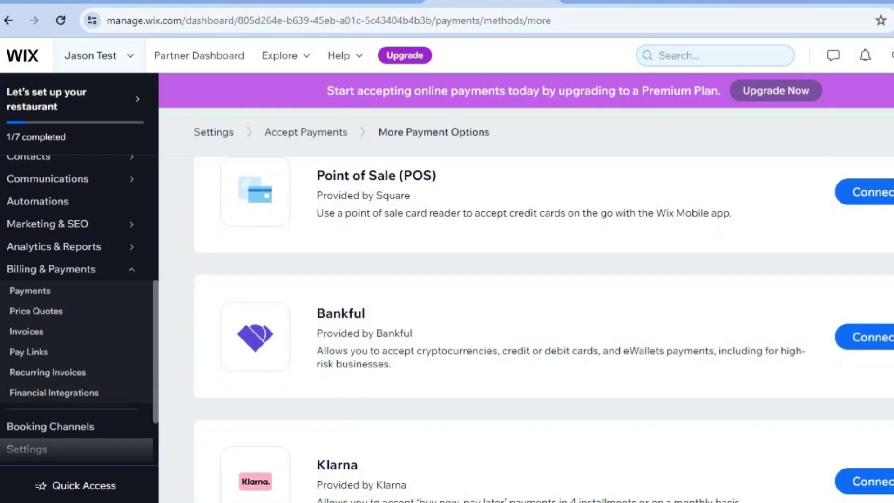
pyautogui.scroll(-8, 544, 326)
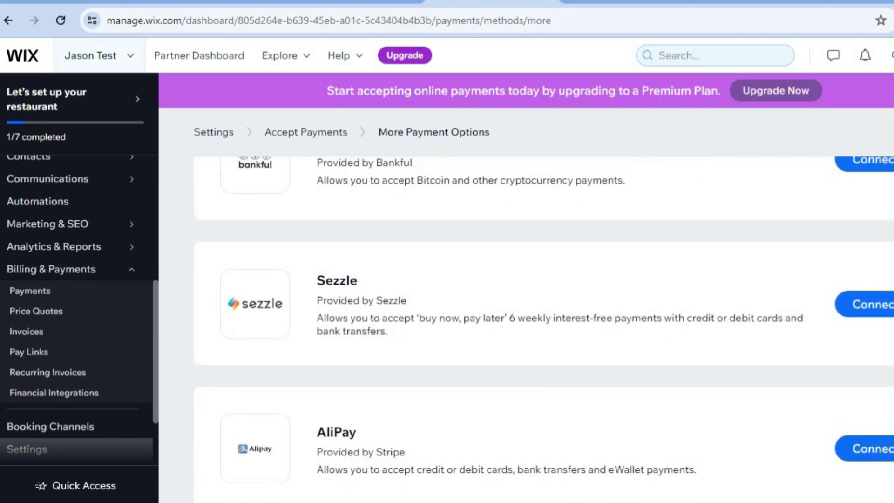
pyautogui.scroll(20, 543, 327)
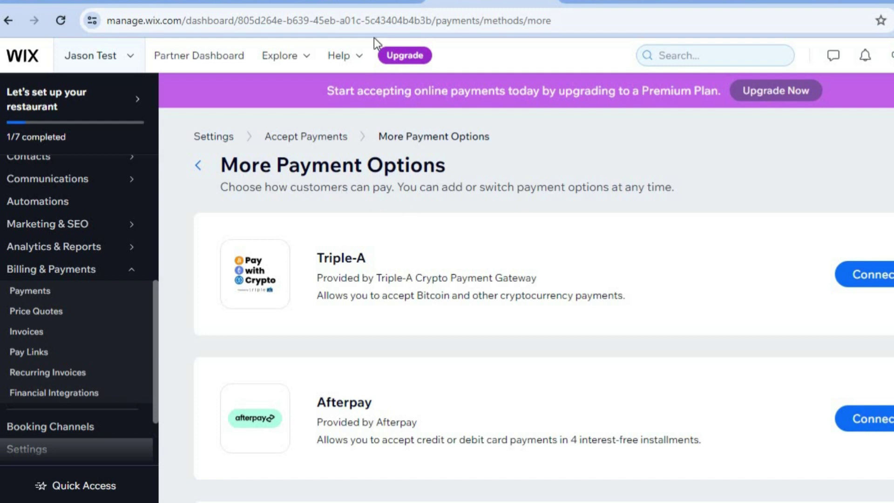
# - Switch to the site editor with the Sample Menu page and look at the preview and publish options
pyautogui.click(362, 2)
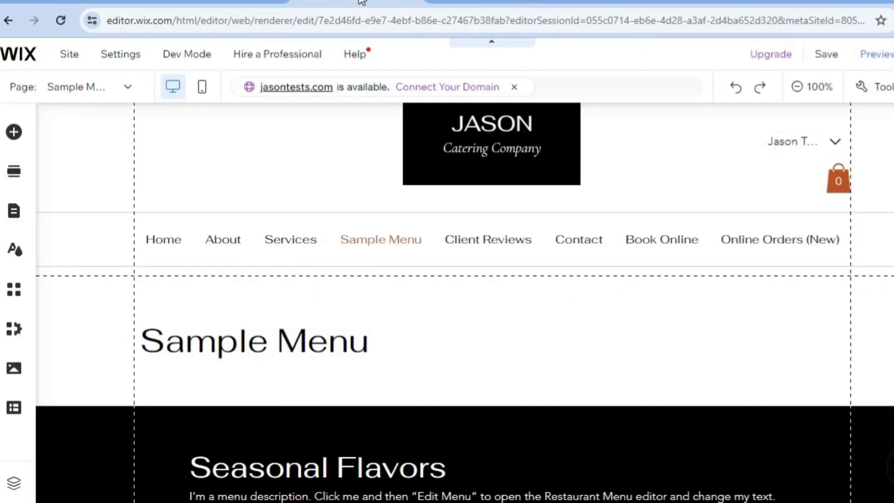
pyautogui.click(546, 221)
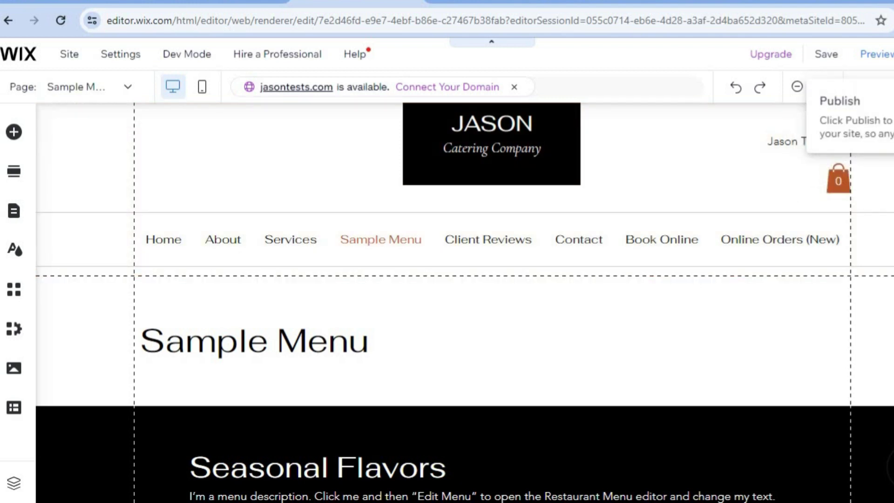
pyautogui.click(875, 55)
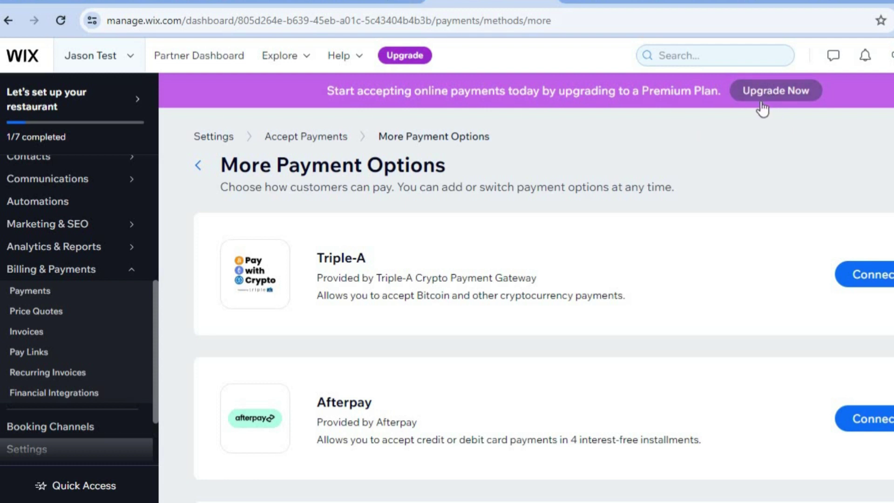
# - Open the premium upgrade offer for accepting online payments and compare the prices and features of the Business and eCommerce plans
pyautogui.click(781, 93)
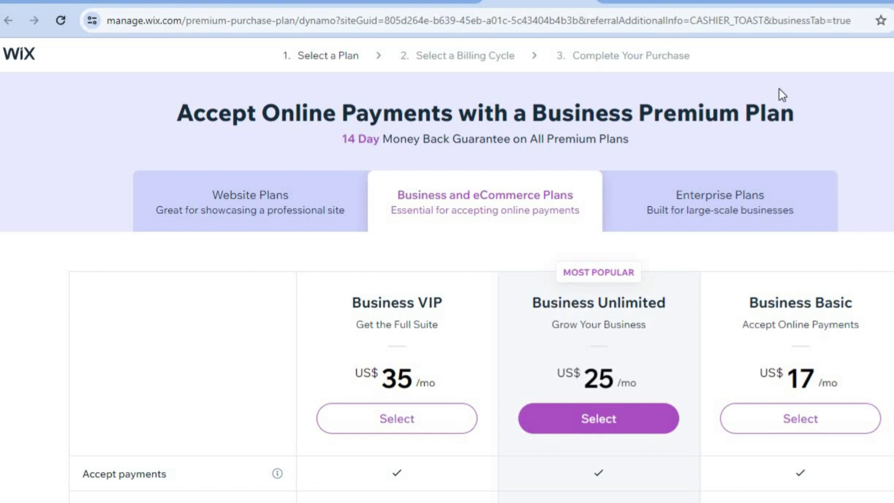
pyautogui.scroll(-5, 815, 198)
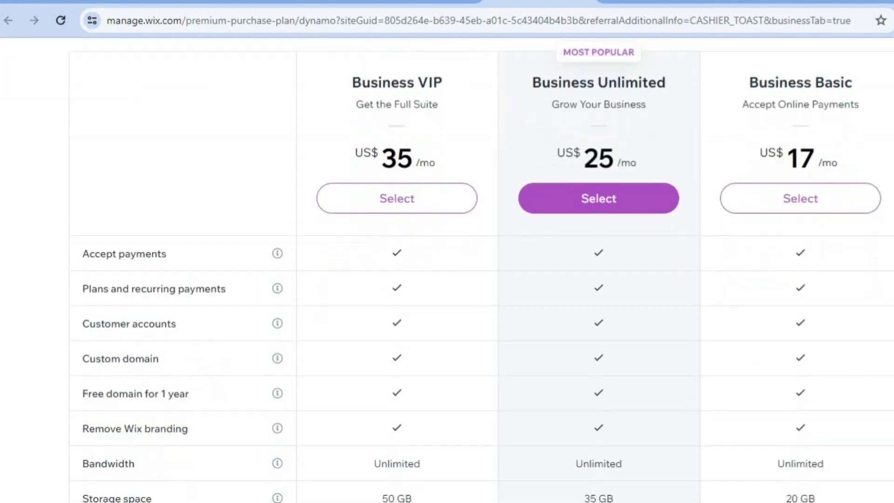
pyautogui.scroll(-3, 482, 270)
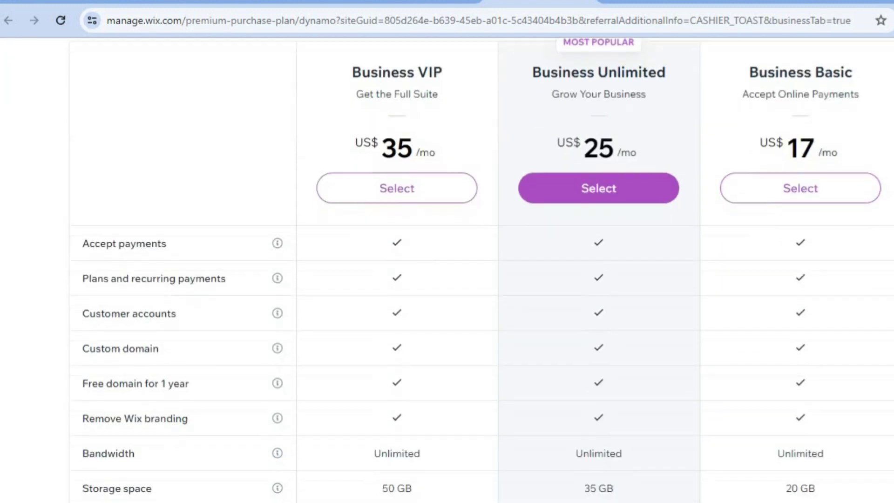
pyautogui.scroll(-1, 482, 270)
pyautogui.scroll(5, 482, 270)
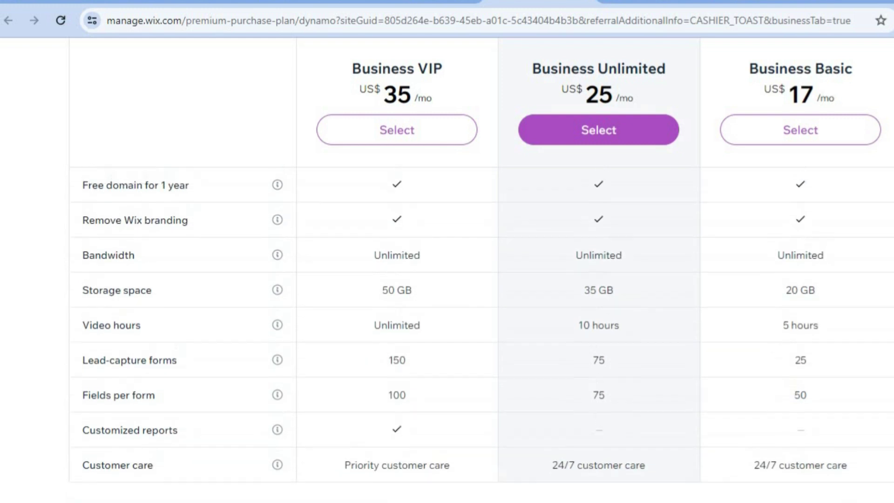
pyautogui.scroll(1, 482, 271)
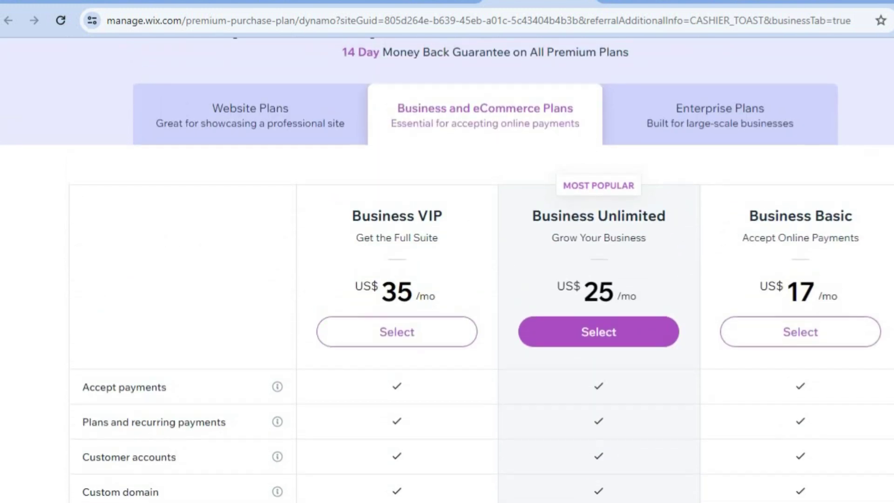
pyautogui.scroll(1, 482, 270)
pyautogui.scroll(1, 643, 140)
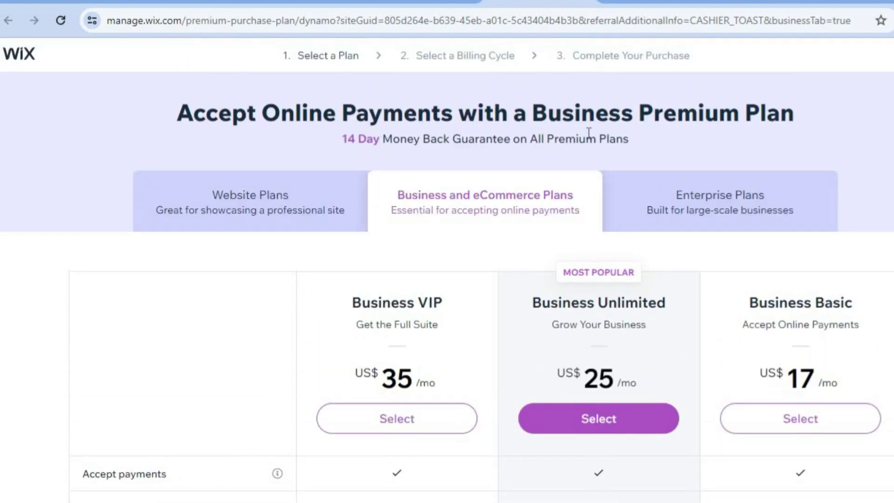